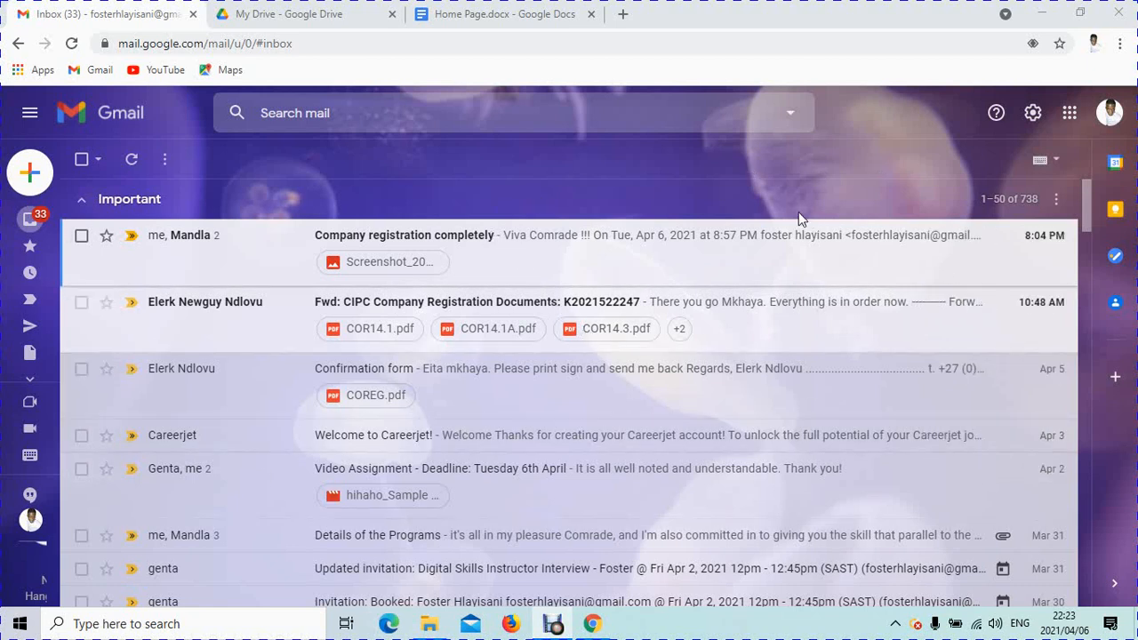
Step: Open the Google apps grid from the Gmail inbox
click(1067, 119)
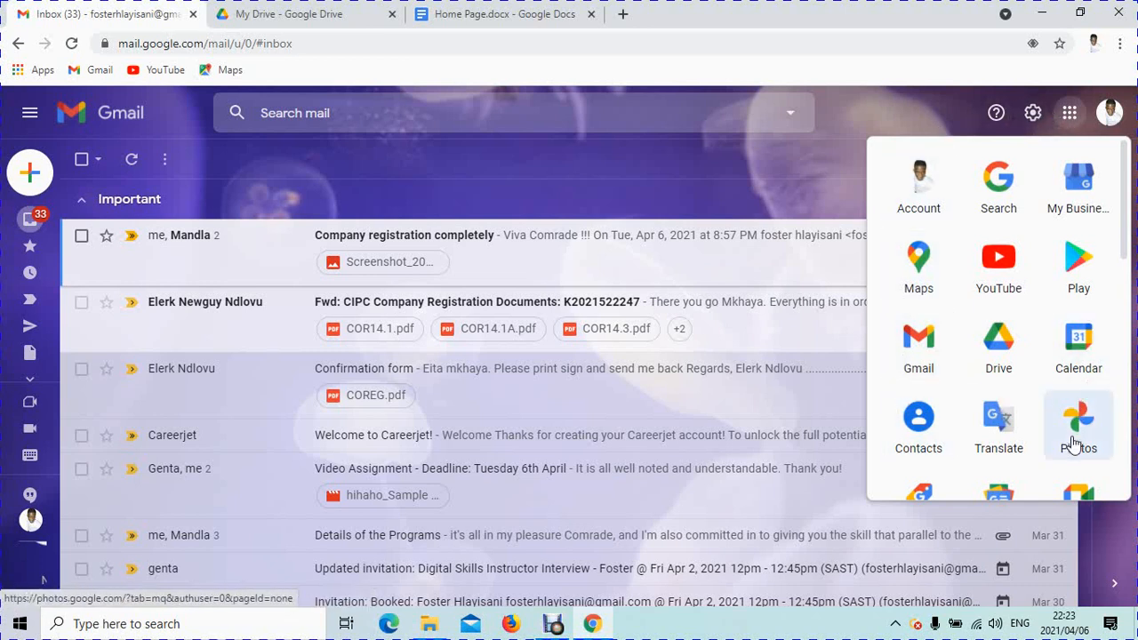
Step: Open Google Drive and create a new Google Sites site through New > More
click(999, 349)
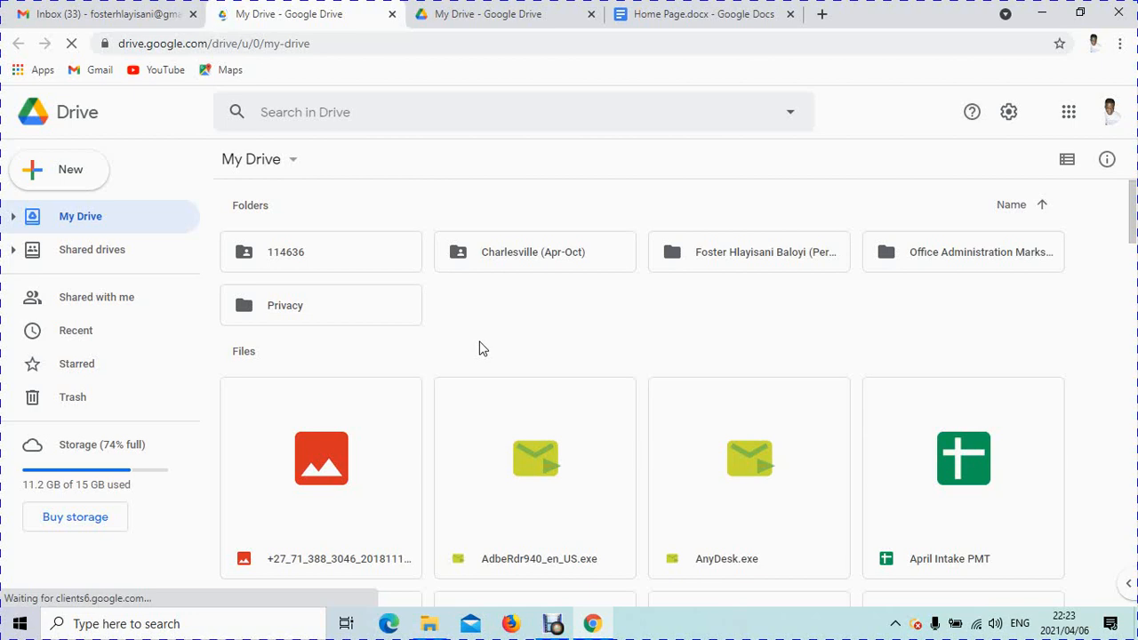
click(62, 169)
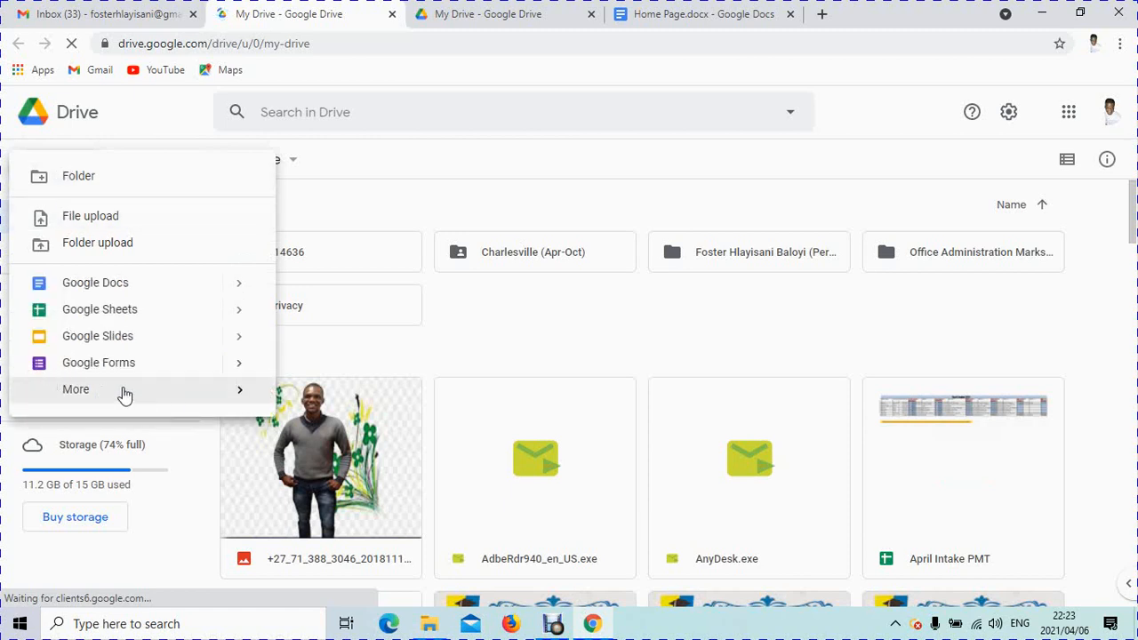
mouse_move(166, 402)
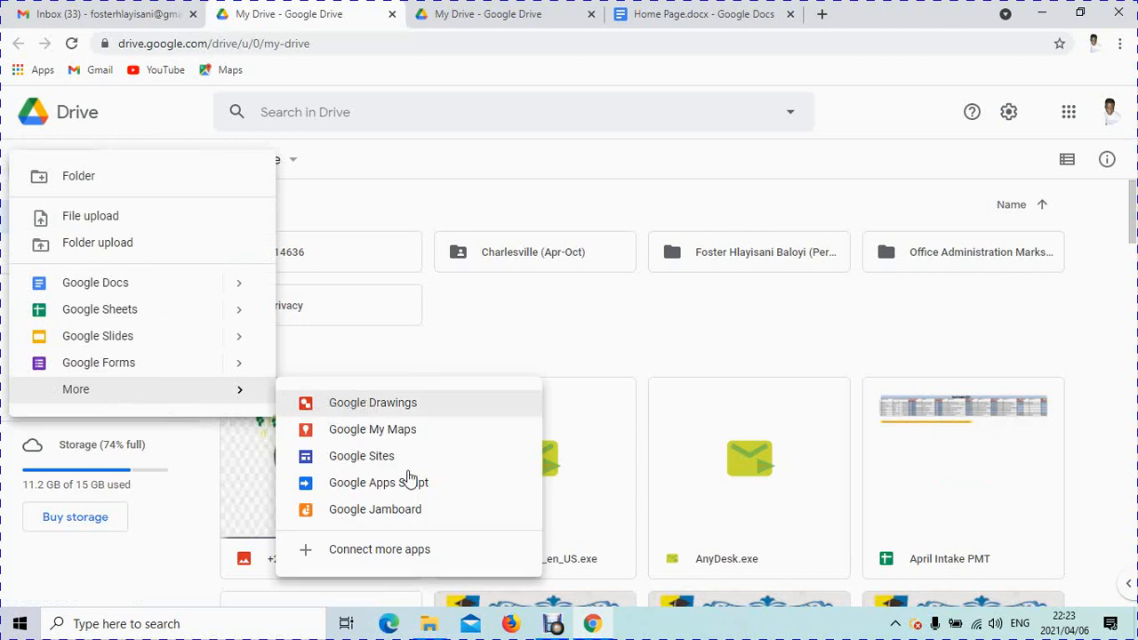
click(359, 462)
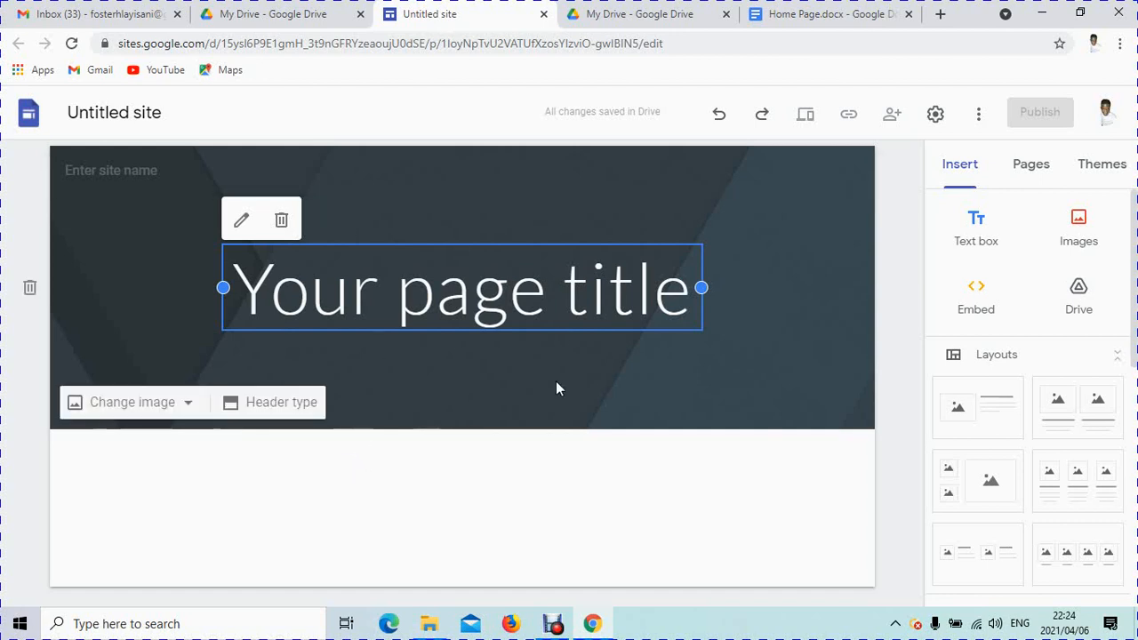
Step: Rename 'Untitled site' to 'Website Parctice'
click(150, 121)
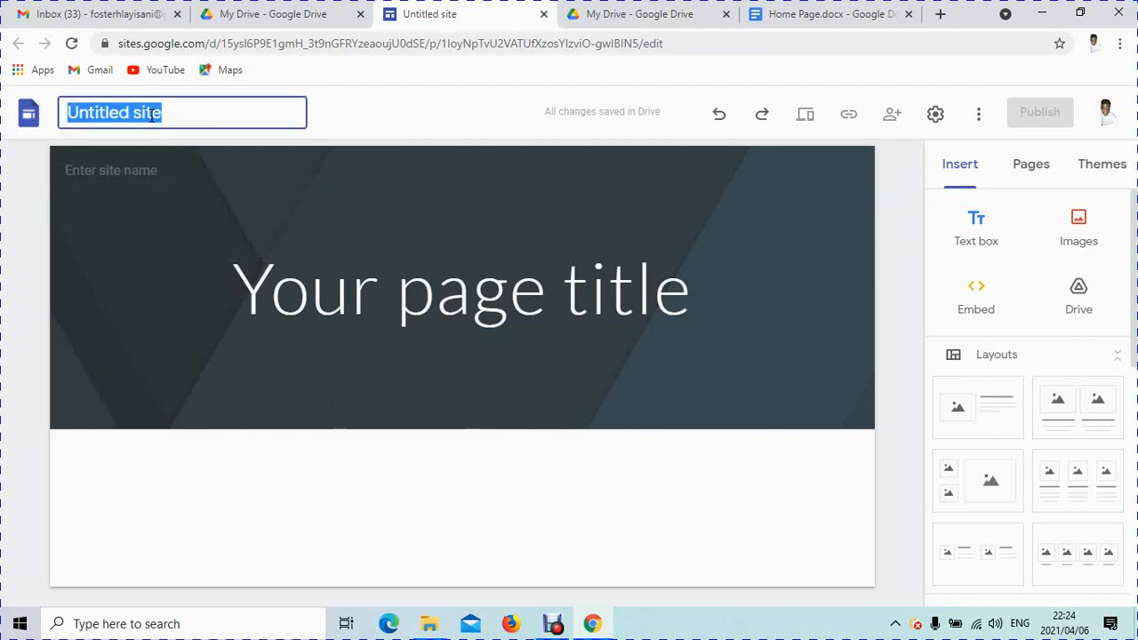
key(BackSpace)
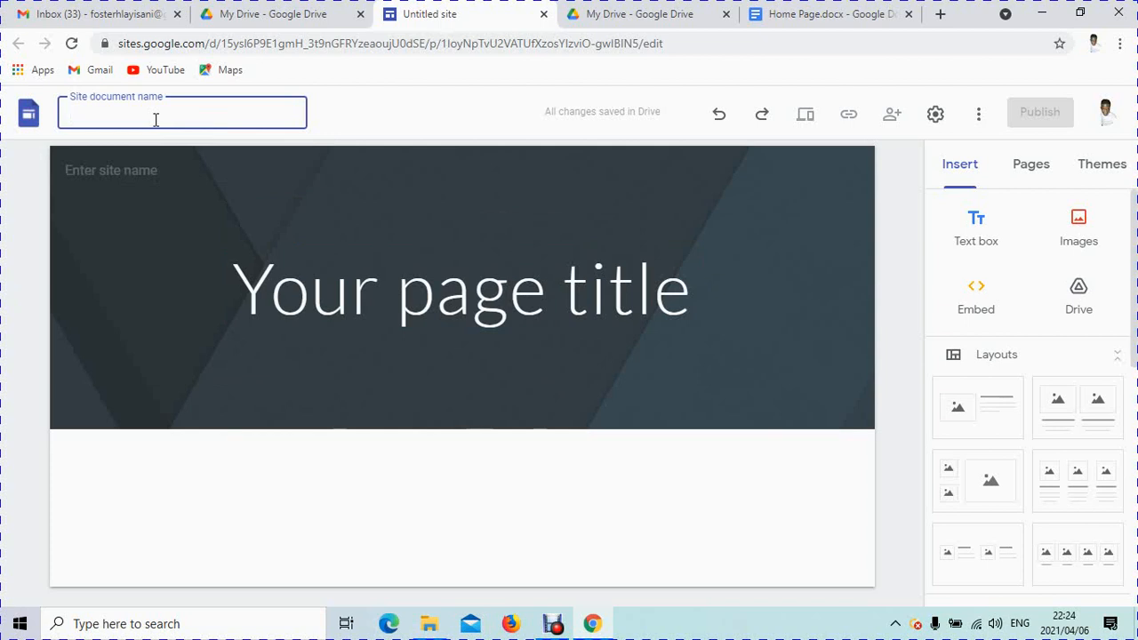
text(We)
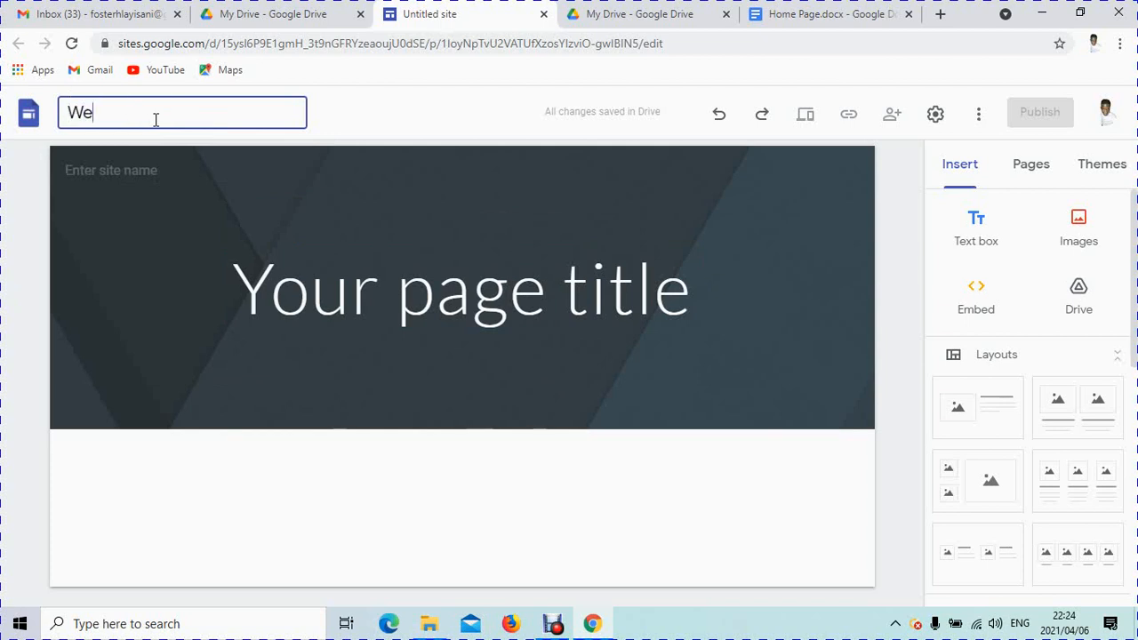
text(bsite Parctice)
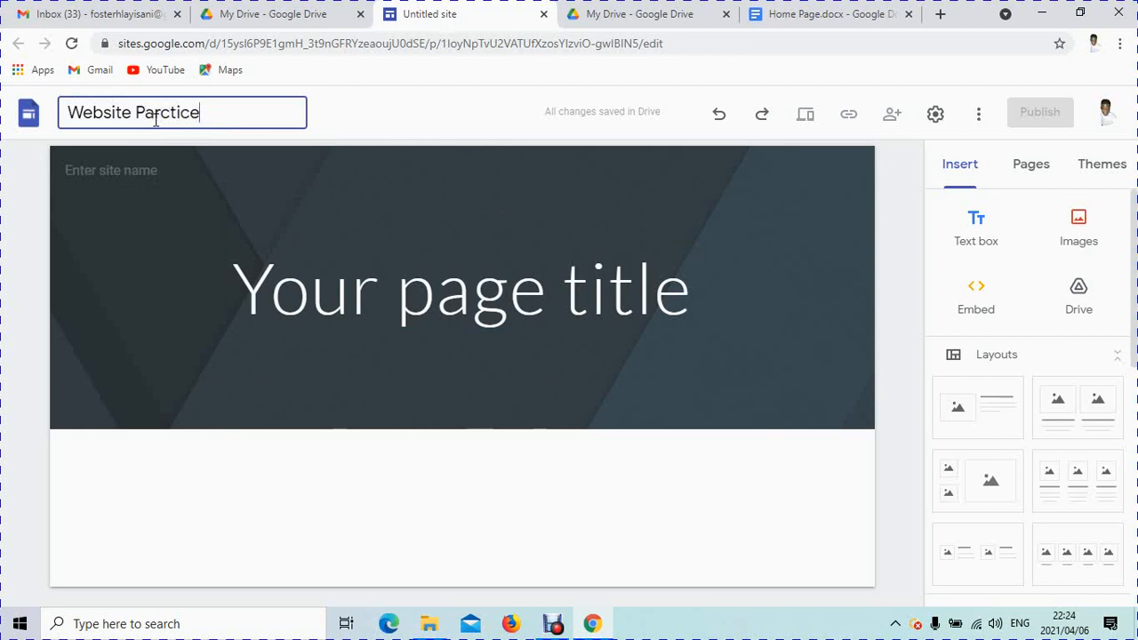
click(354, 125)
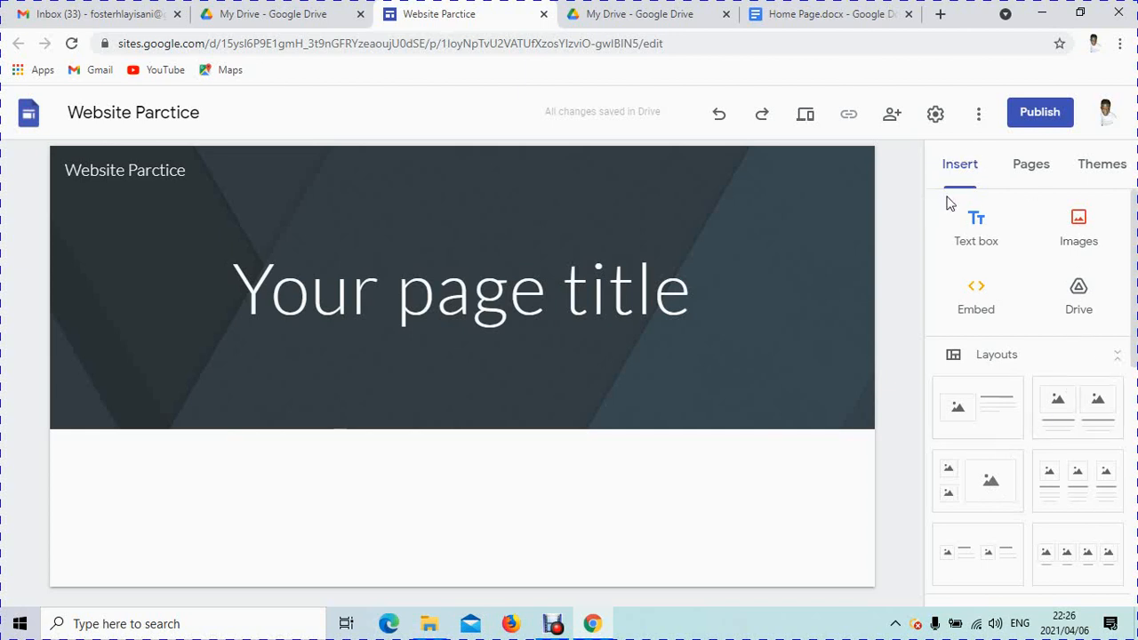
Step: Try the Aristotle and Diplomat themes, then apply the Vision theme
click(1040, 176)
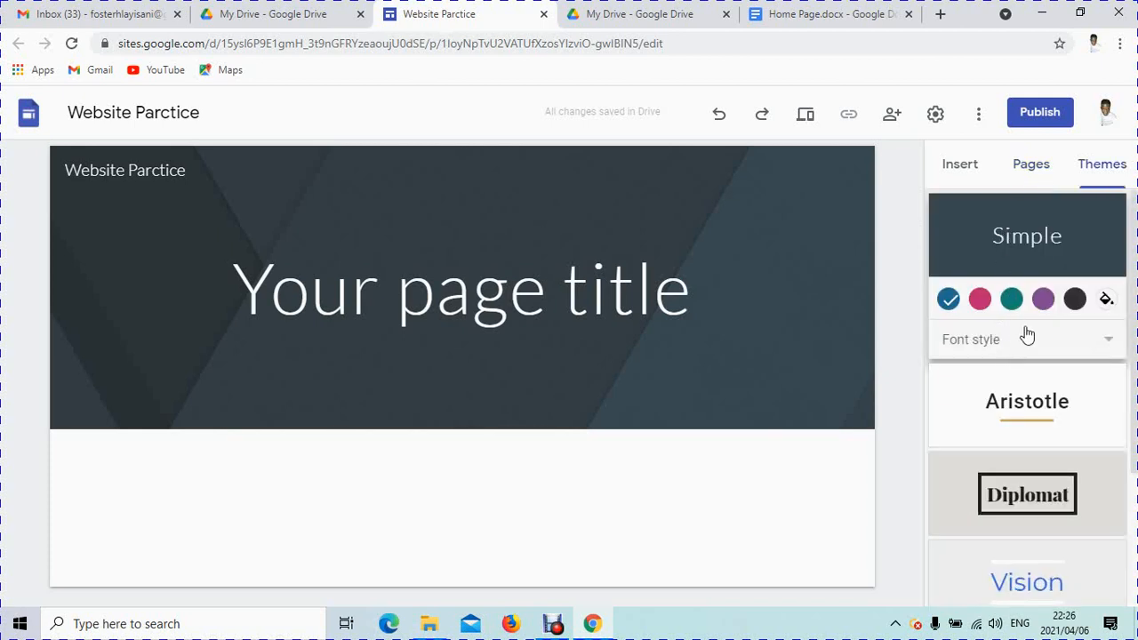
click(959, 404)
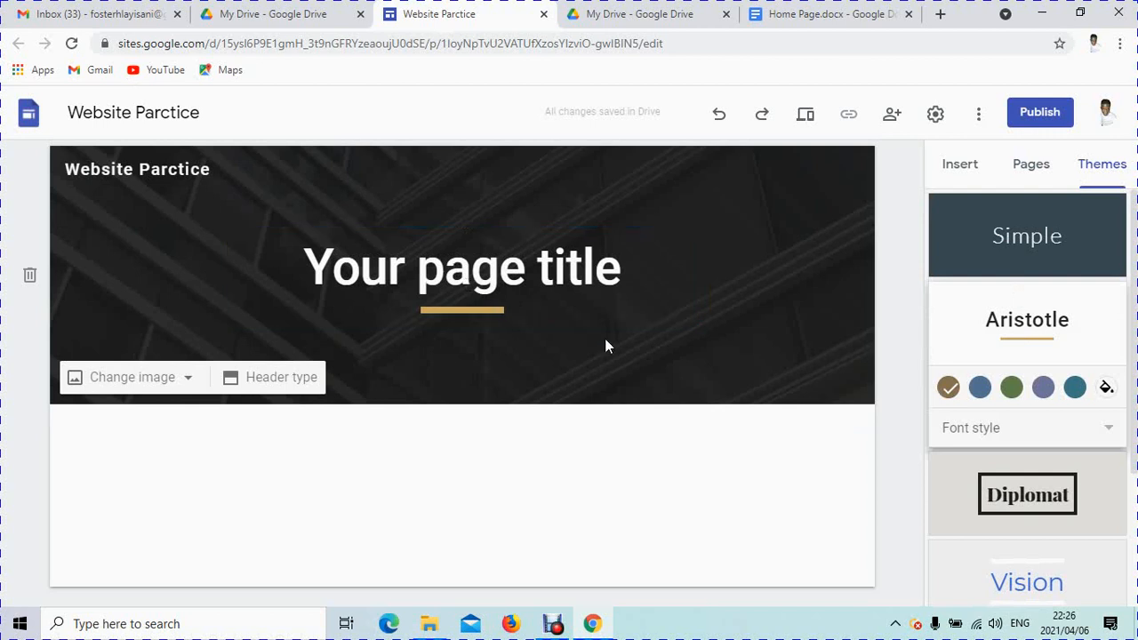
click(1116, 496)
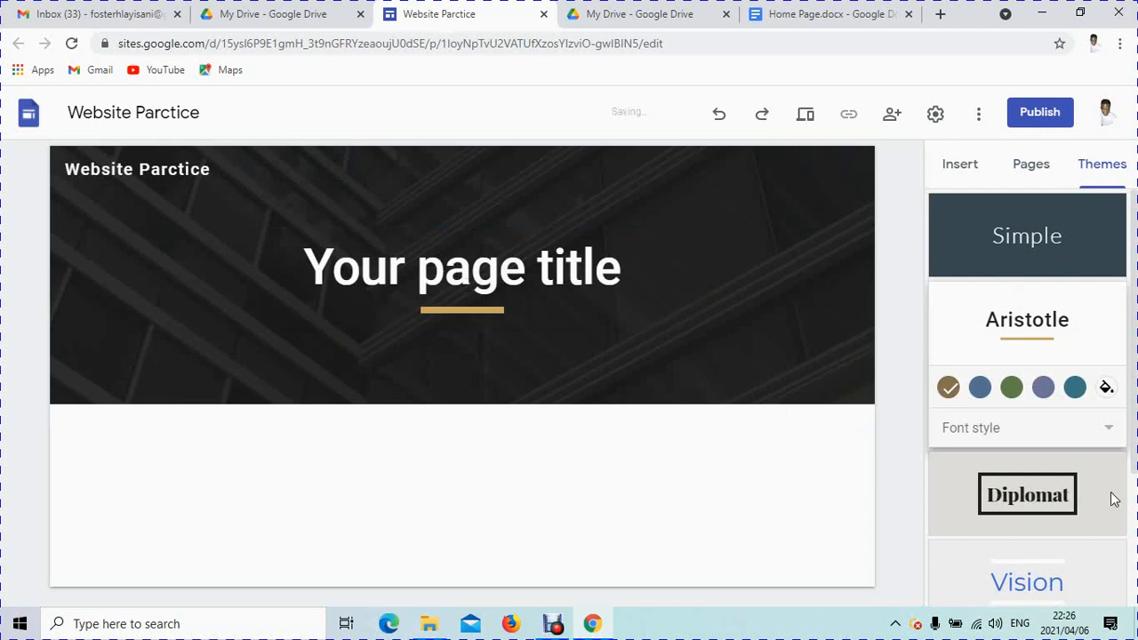
click(1089, 554)
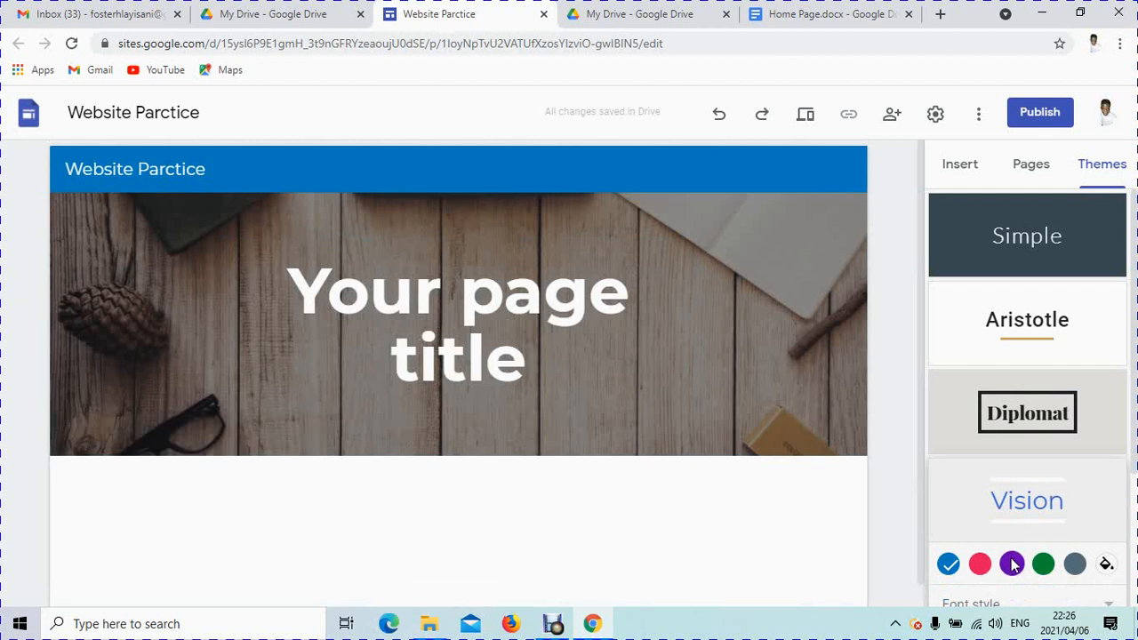
Step: Keep Vision's Bold font style and, after trying other swatches, set the header colour to blue
scroll(1012, 564, down, 2)
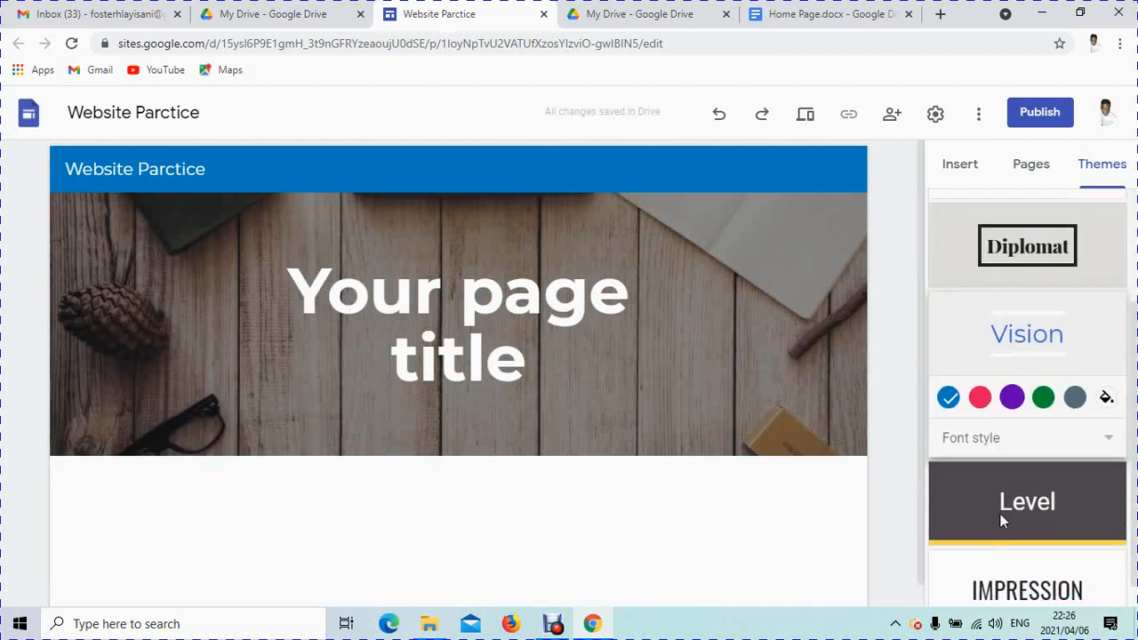
click(1027, 437)
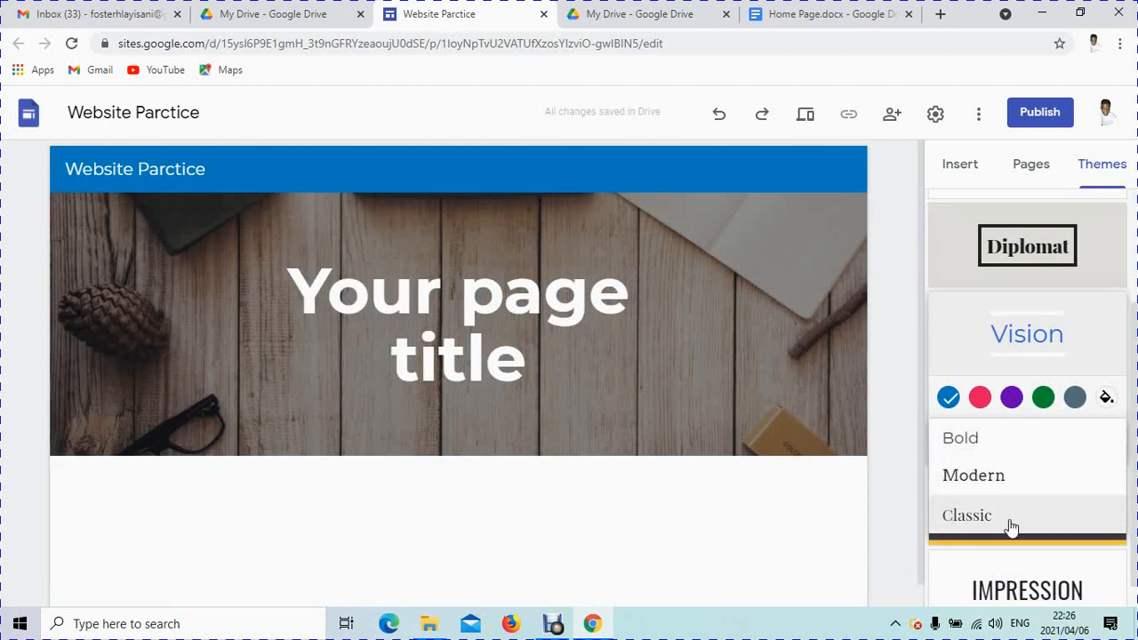
click(1011, 439)
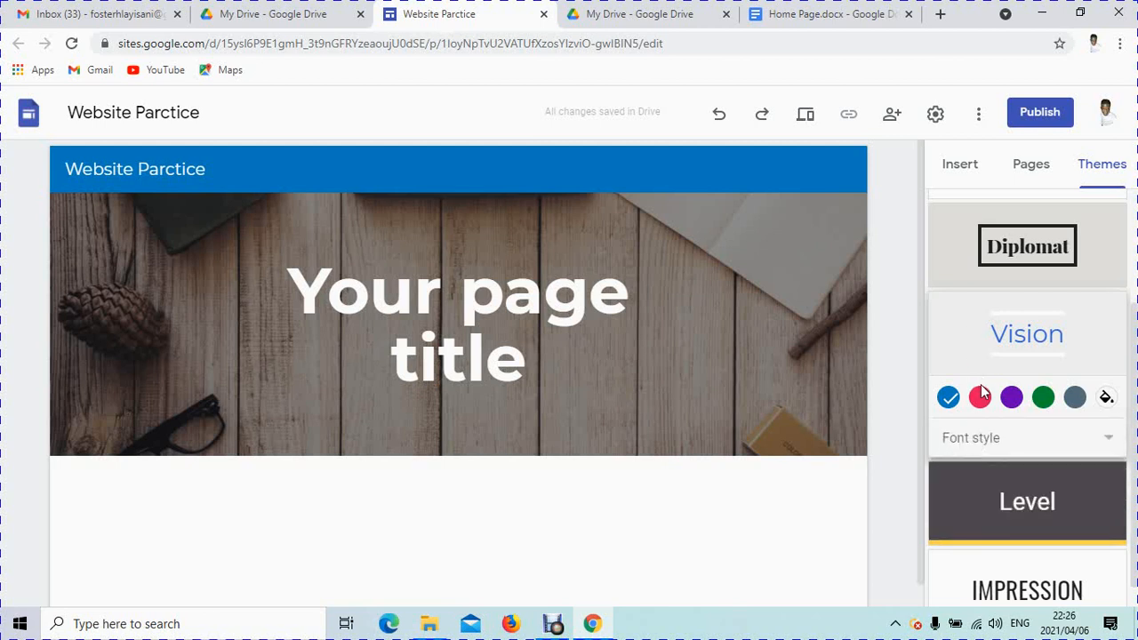
click(980, 399)
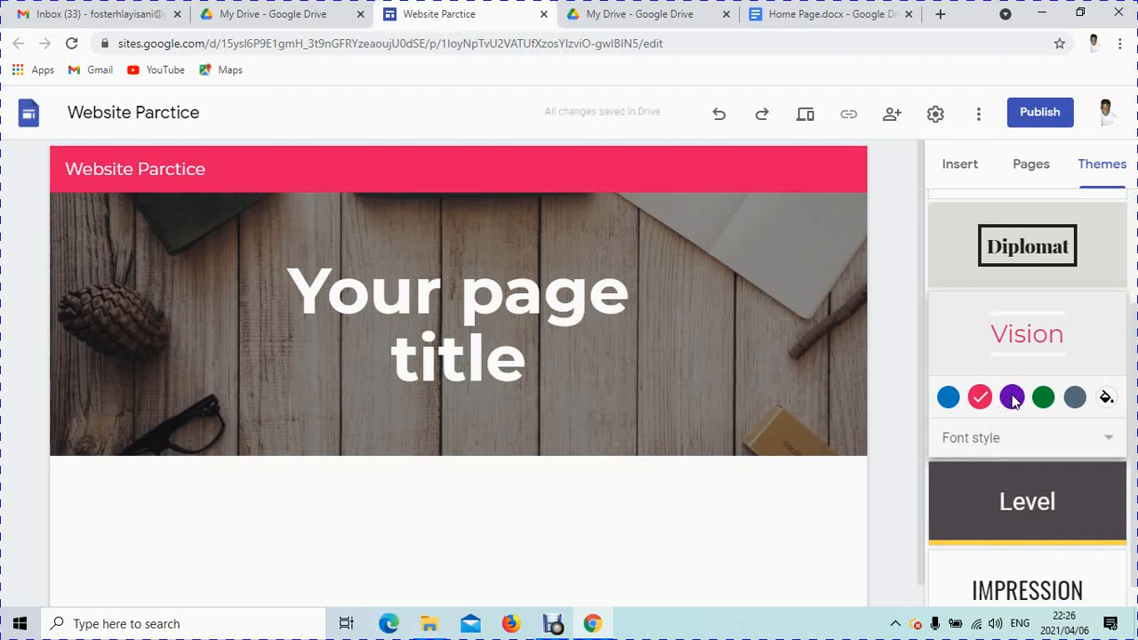
click(1011, 398)
click(1045, 399)
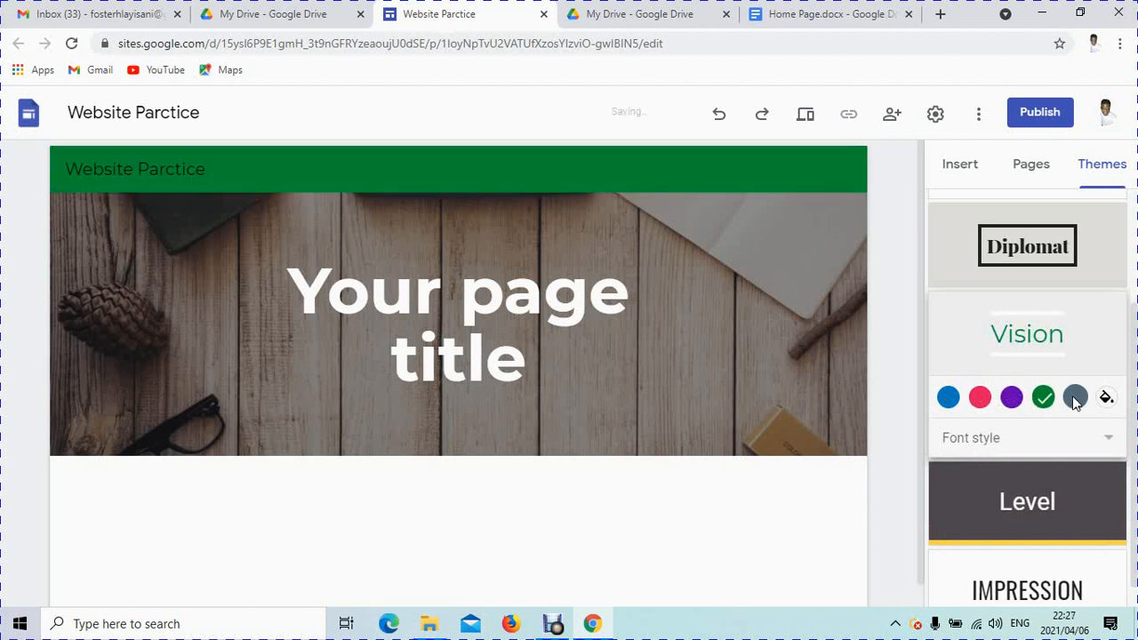
click(1075, 398)
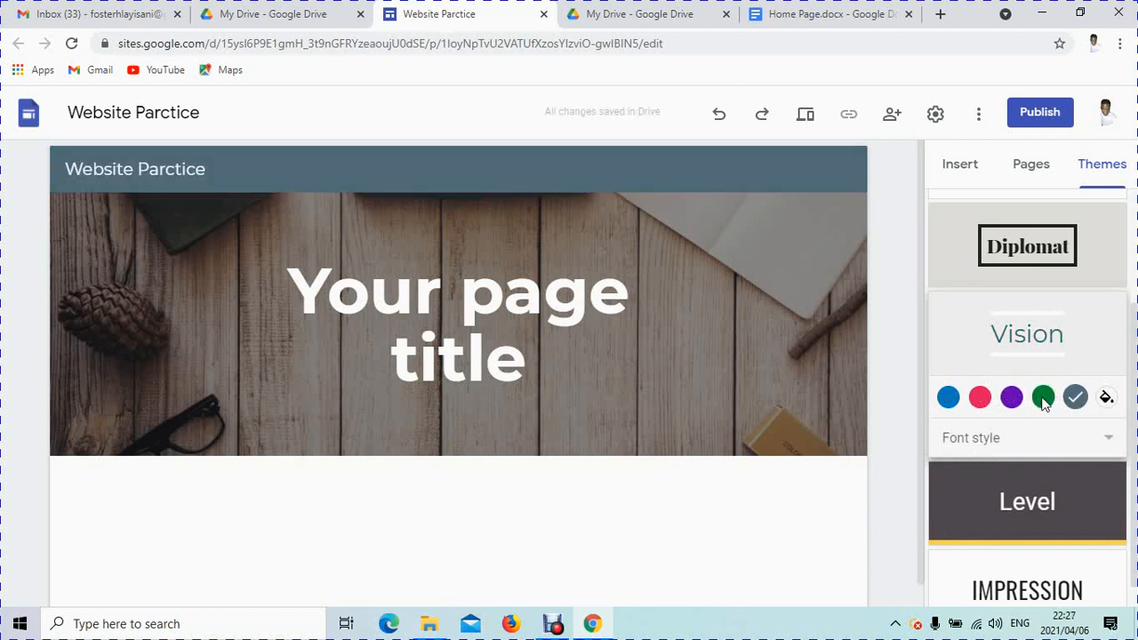
click(948, 401)
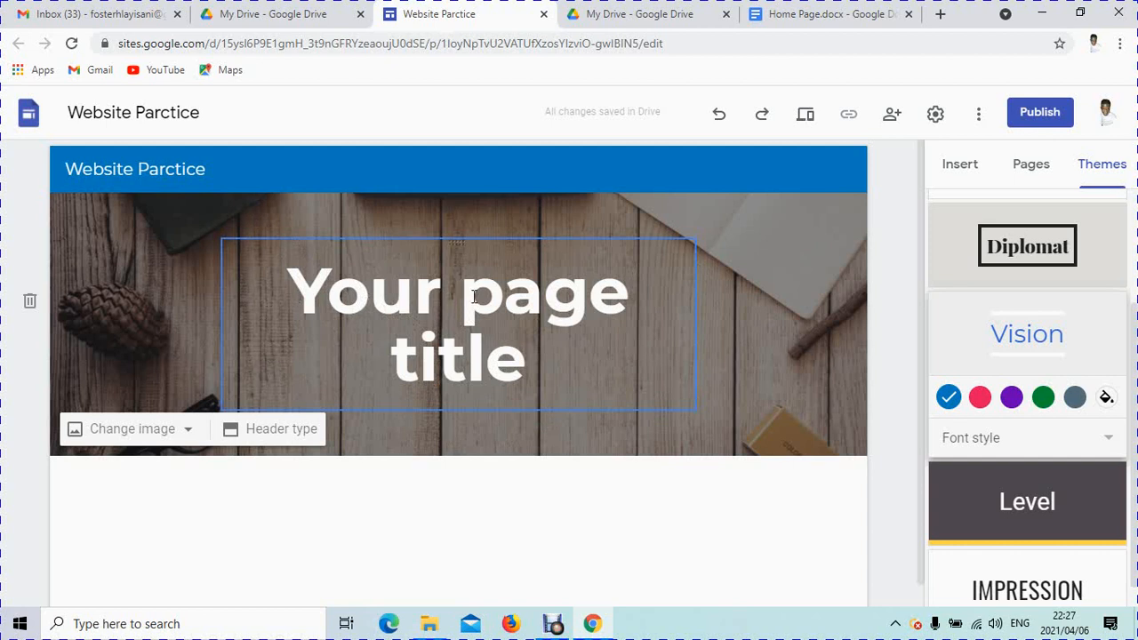
Step: Replace the placeholder 'Your page title' with the heading ICT TECHNO
click(566, 368)
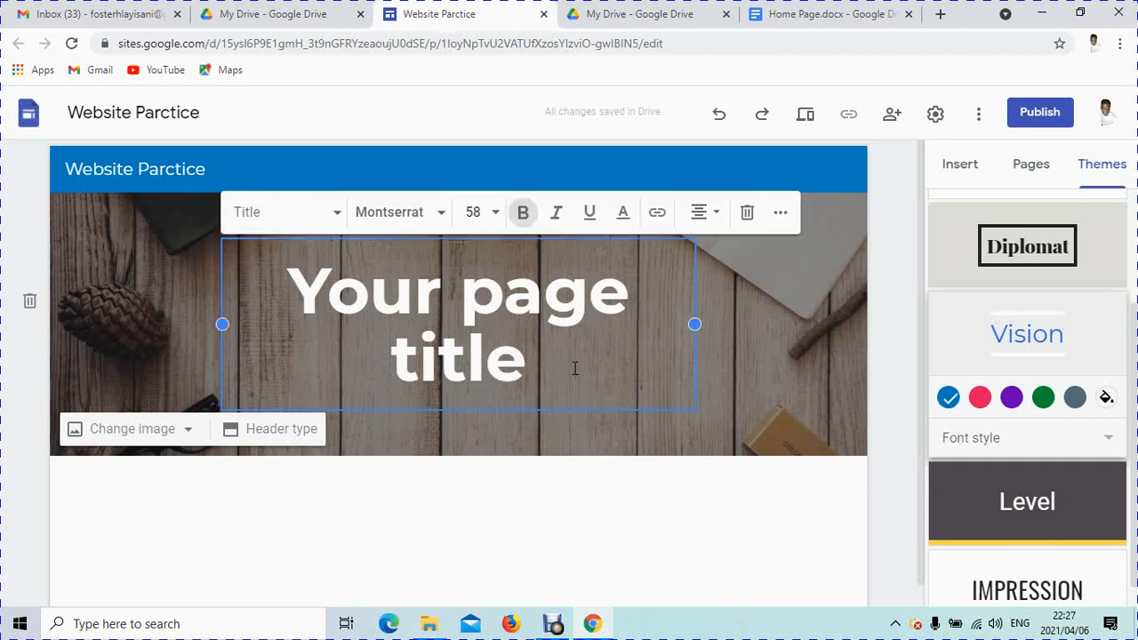
drag(569, 368, 252, 288)
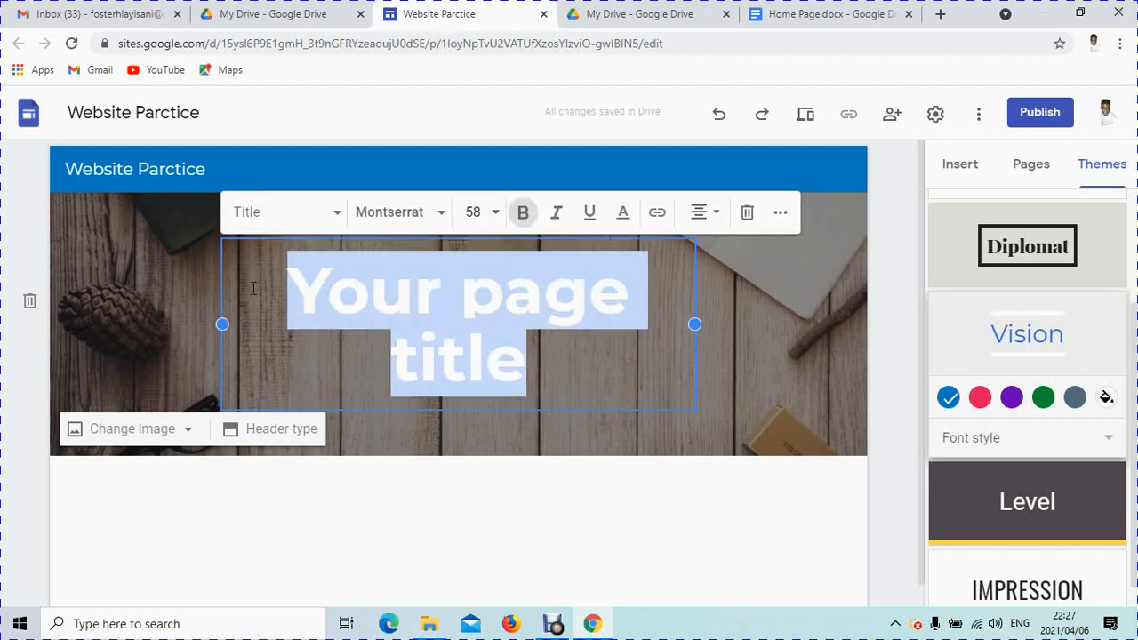
key(BackSpace)
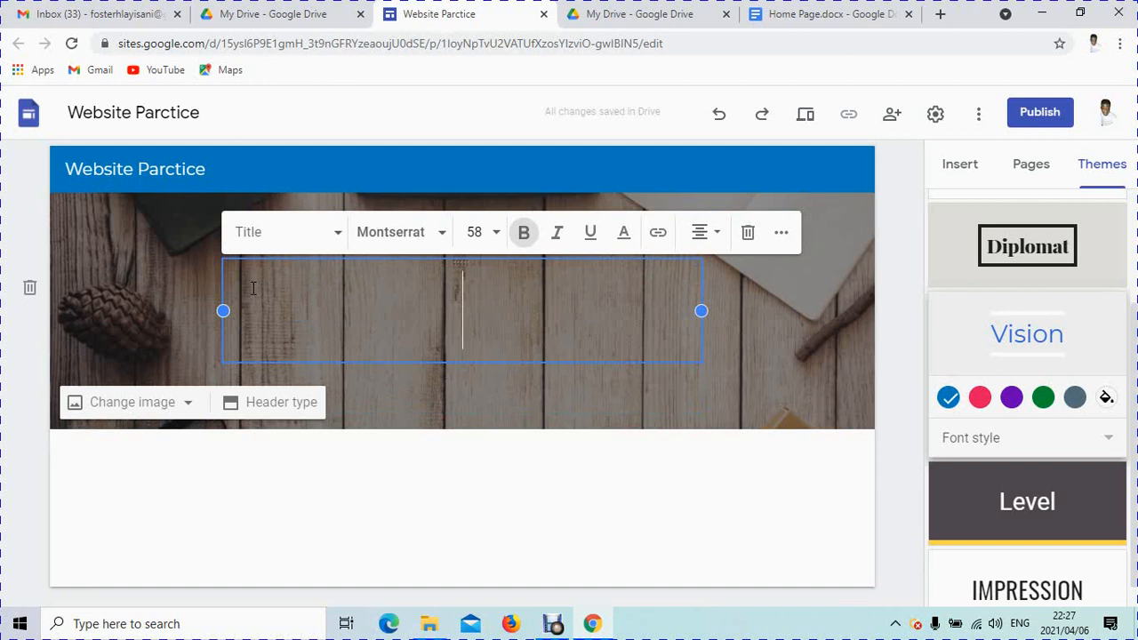
text(I)
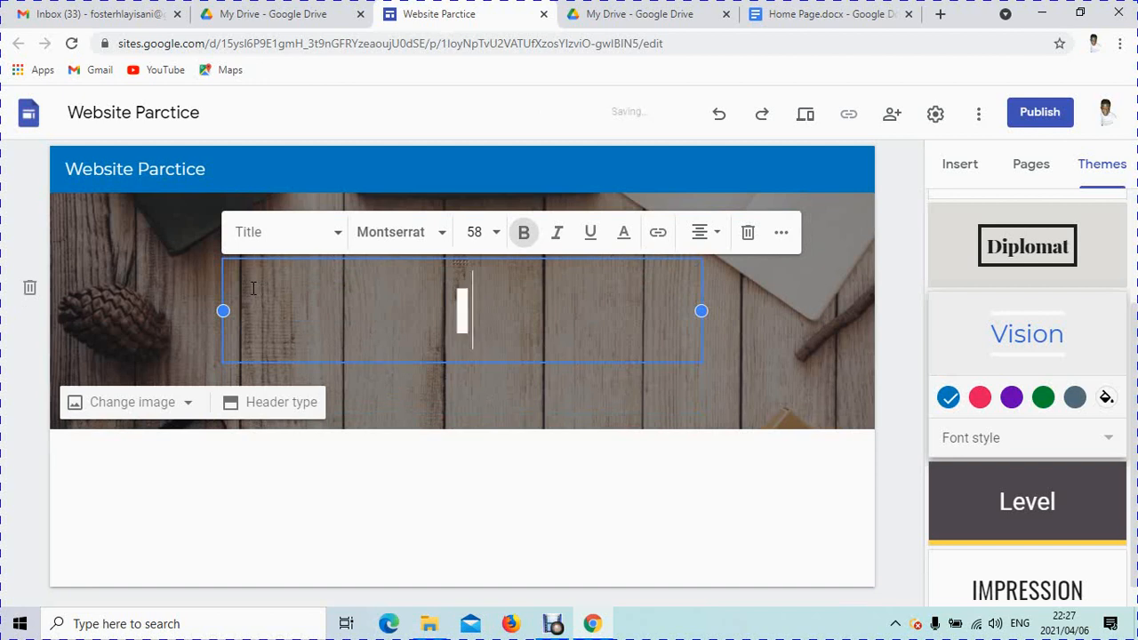
text(CT TECHN)
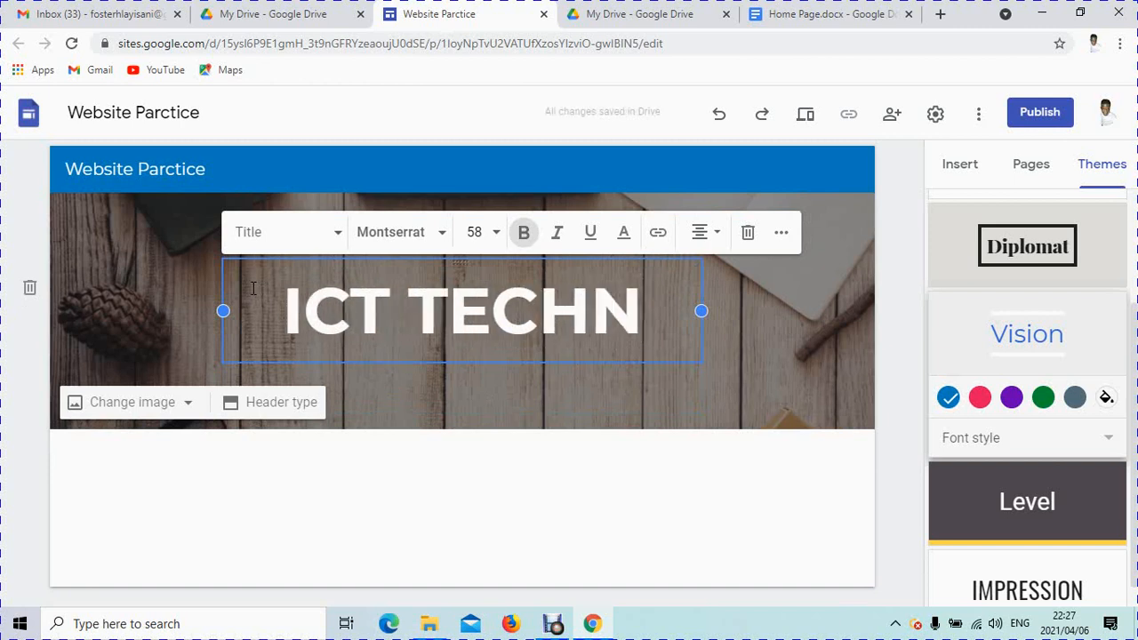
text(O)
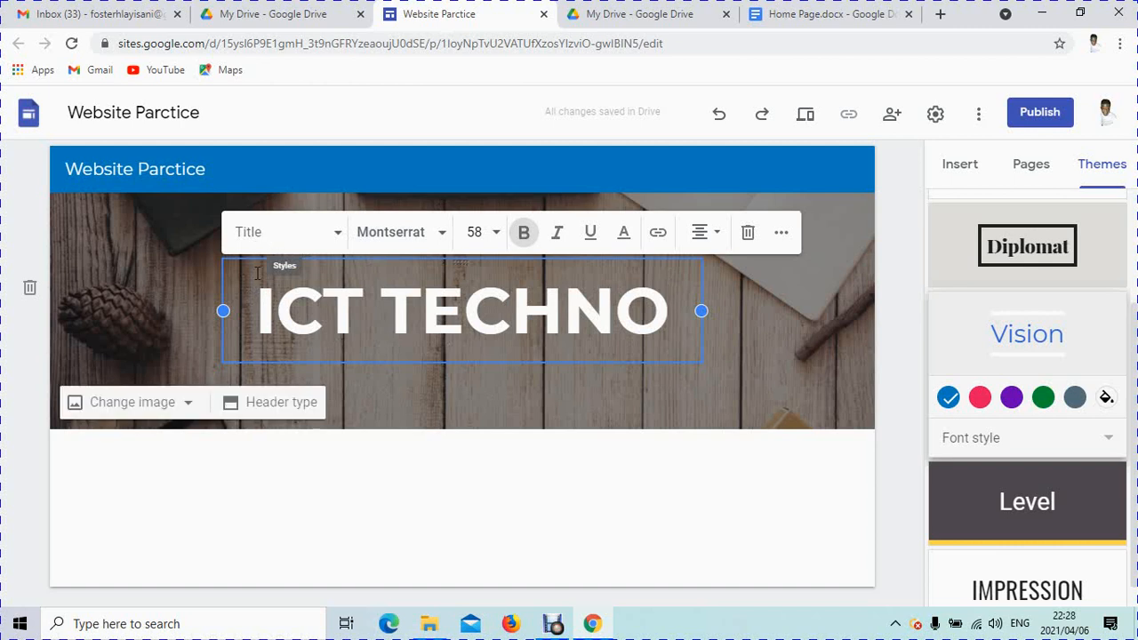
click(339, 239)
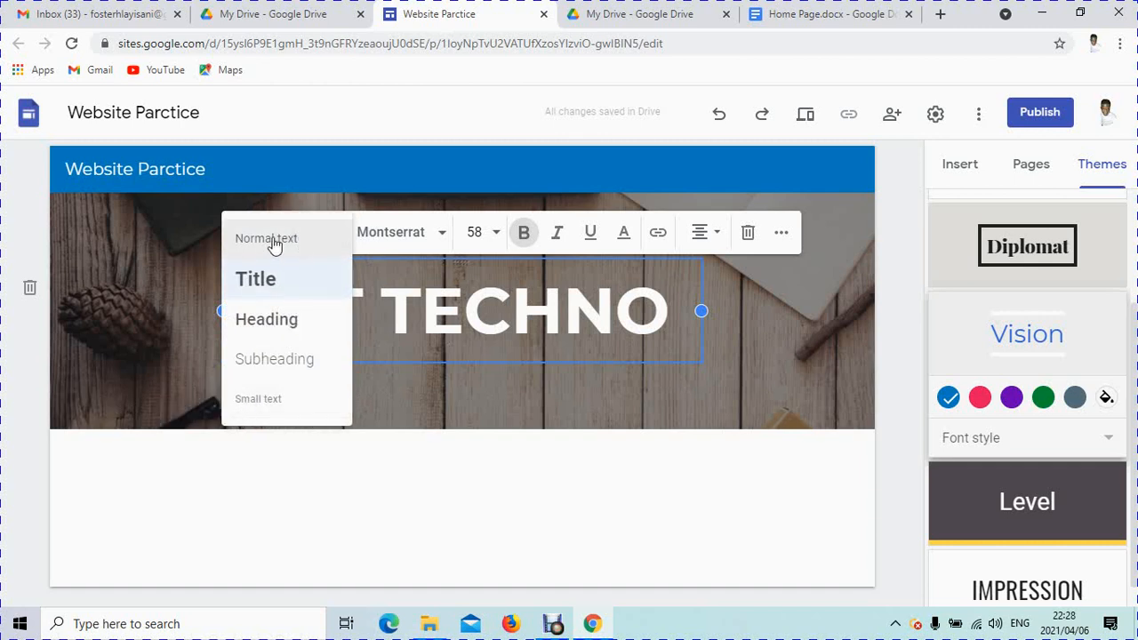
click(402, 378)
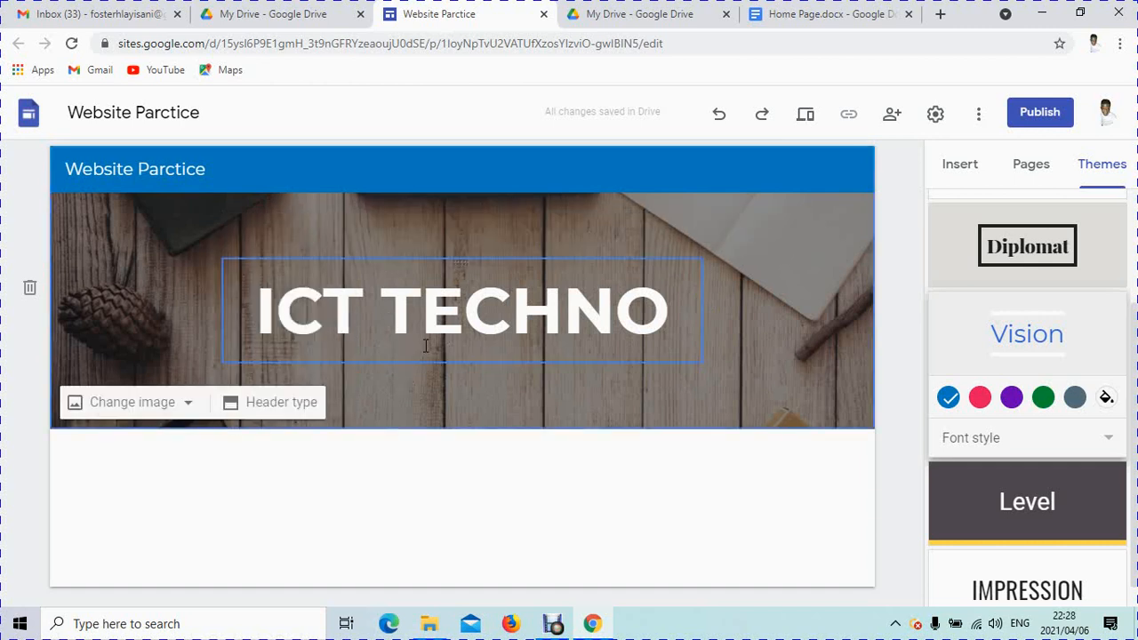
click(396, 308)
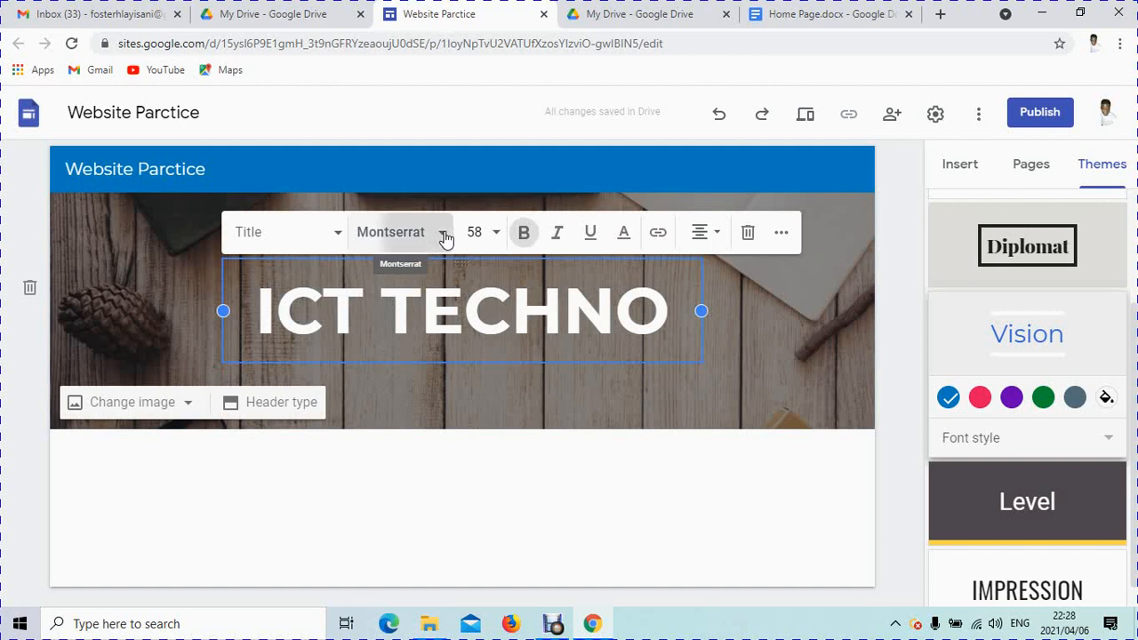
click(445, 235)
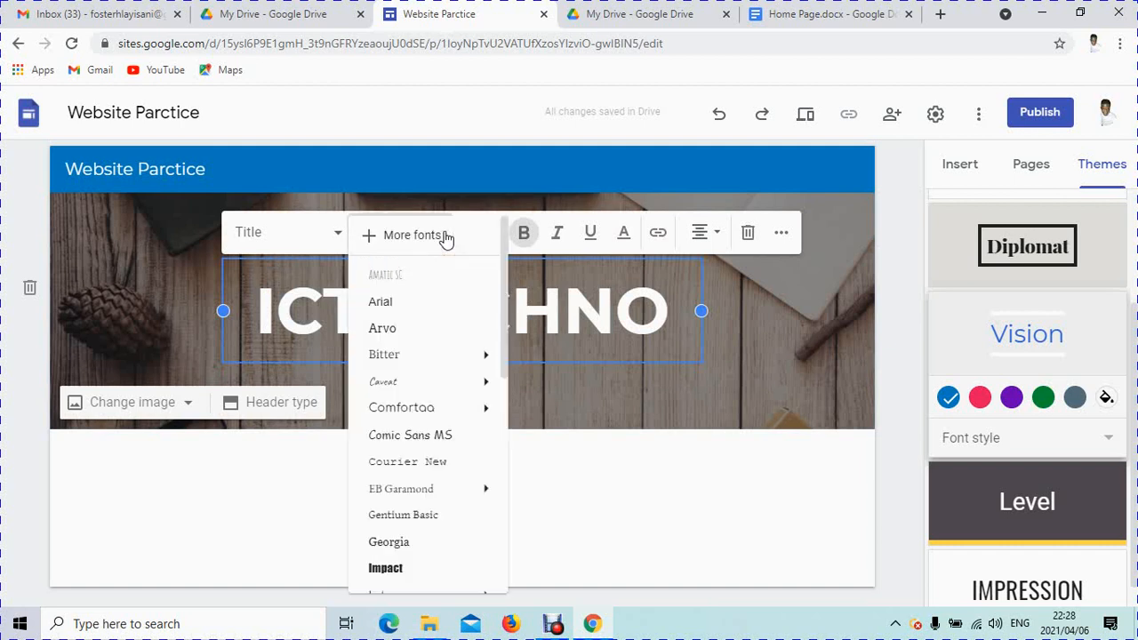
click(579, 453)
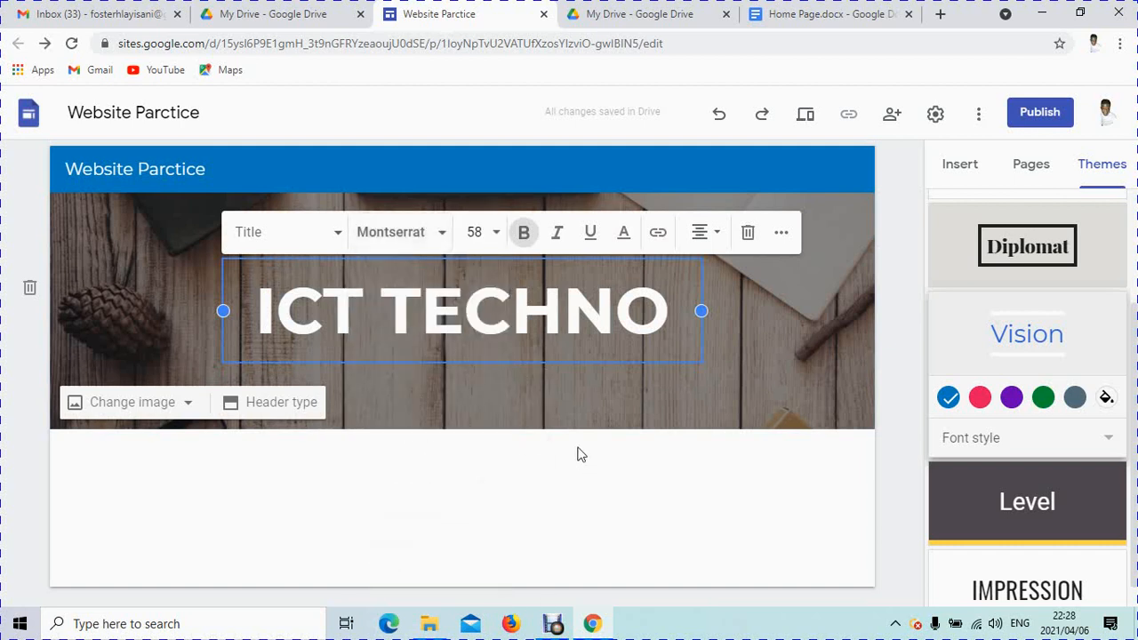
click(480, 377)
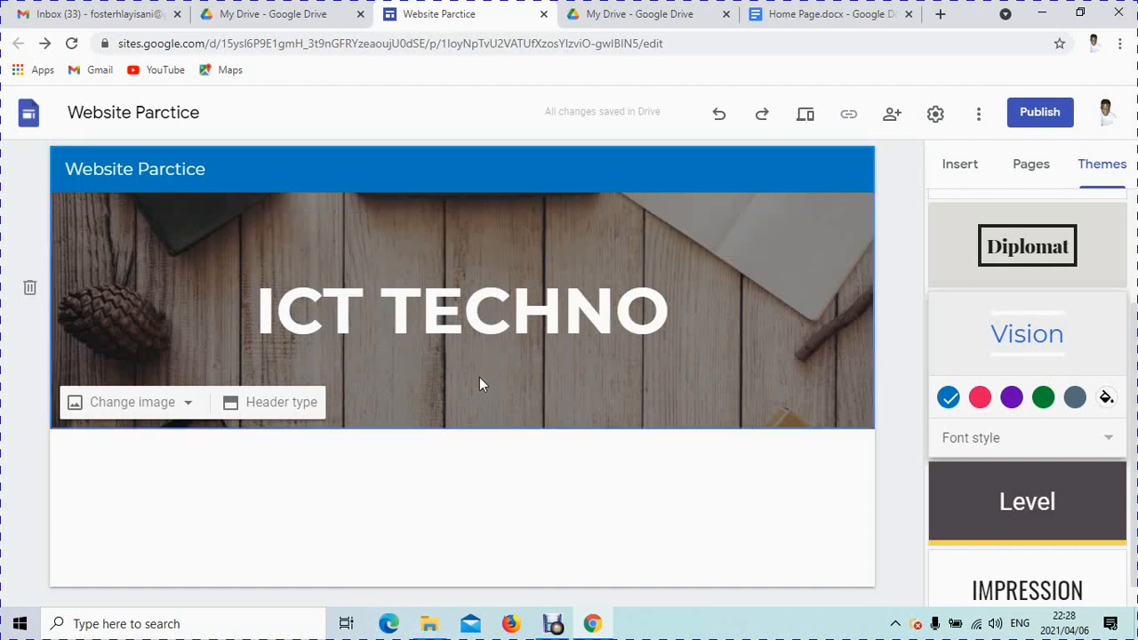
click(480, 352)
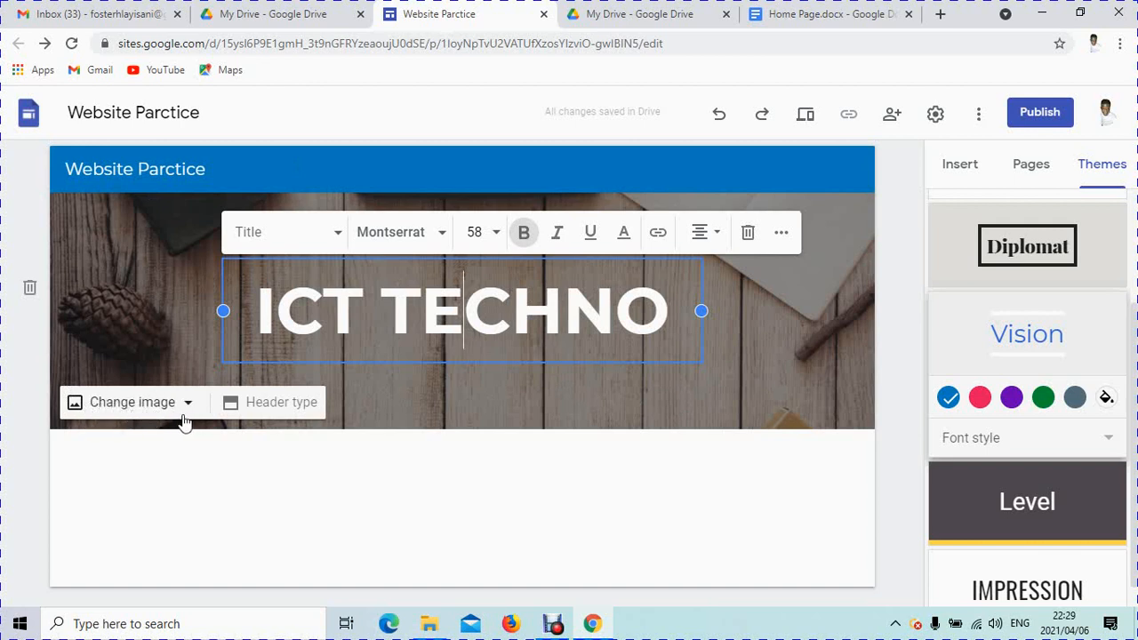
Step: Set the header background to the grey diagonal-lines Gallery image without readability darkening
click(168, 442)
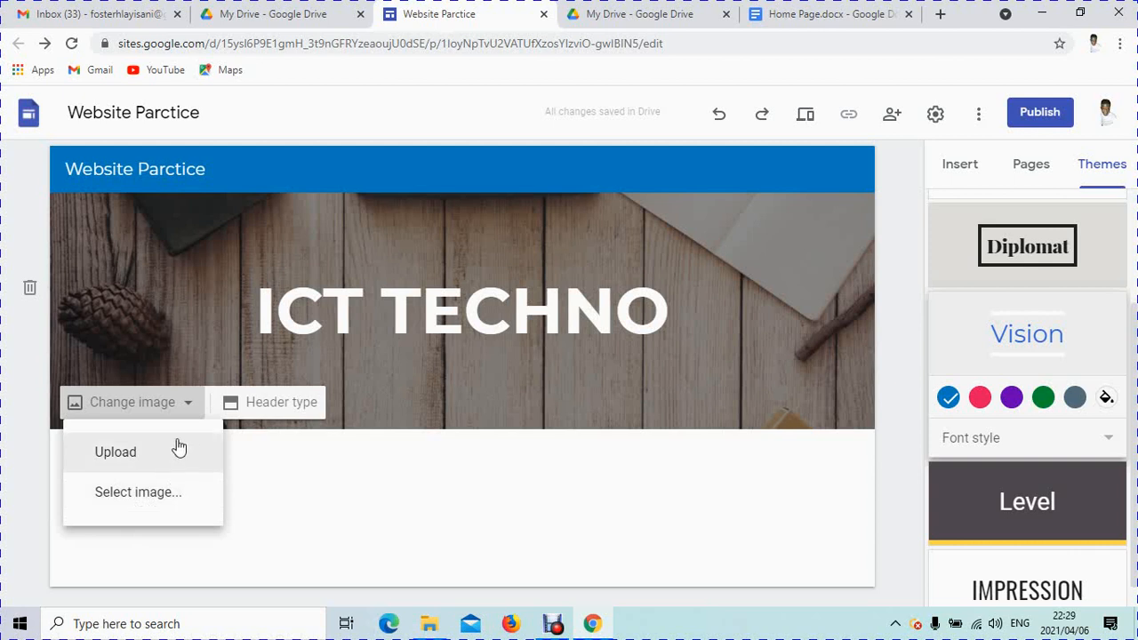
click(161, 502)
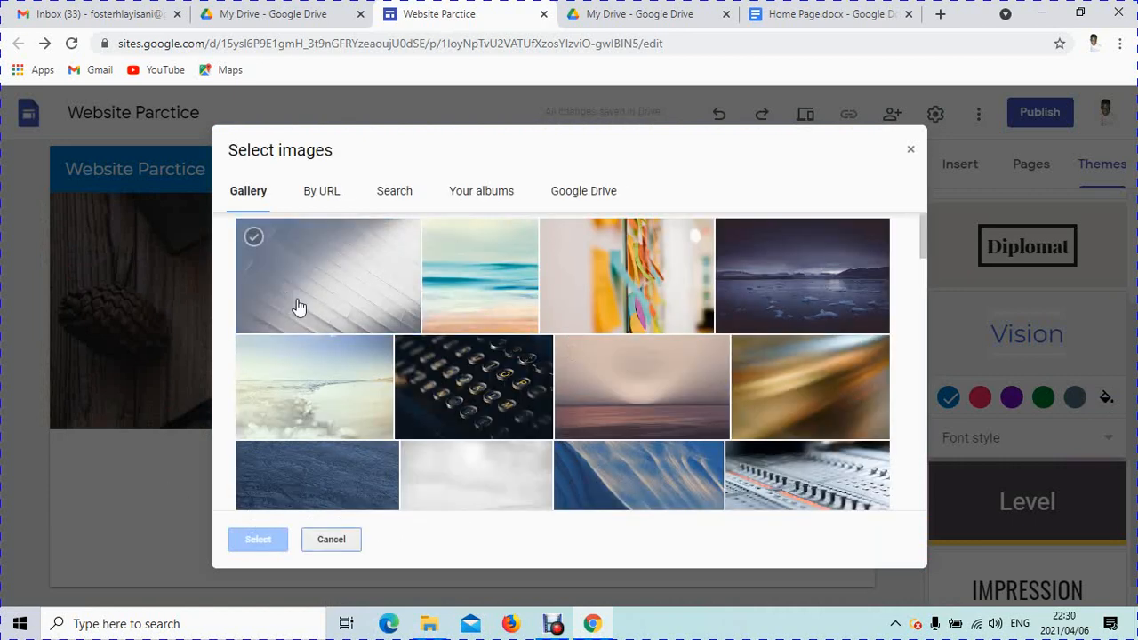
scroll(548, 359, down, 10)
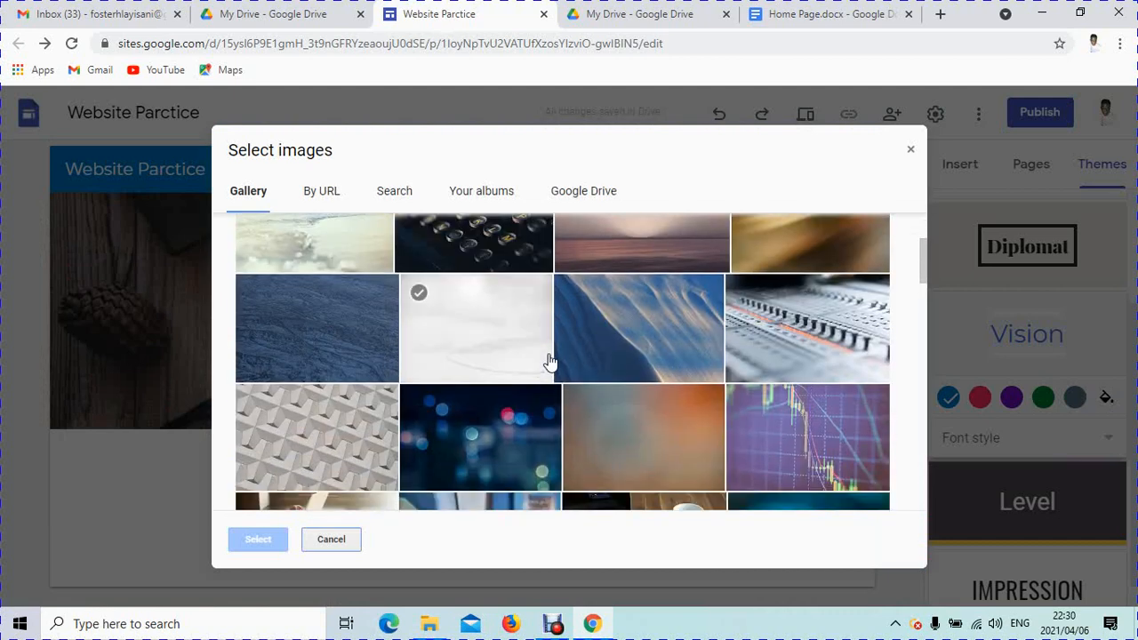
scroll(550, 361, down, 2)
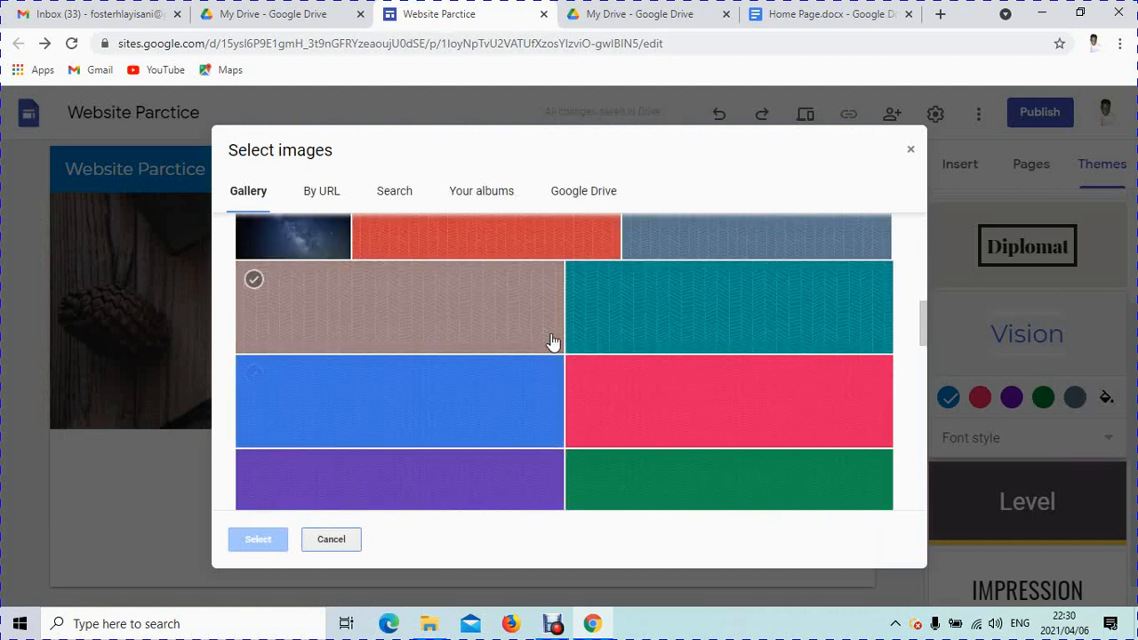
scroll(553, 337, up, 10)
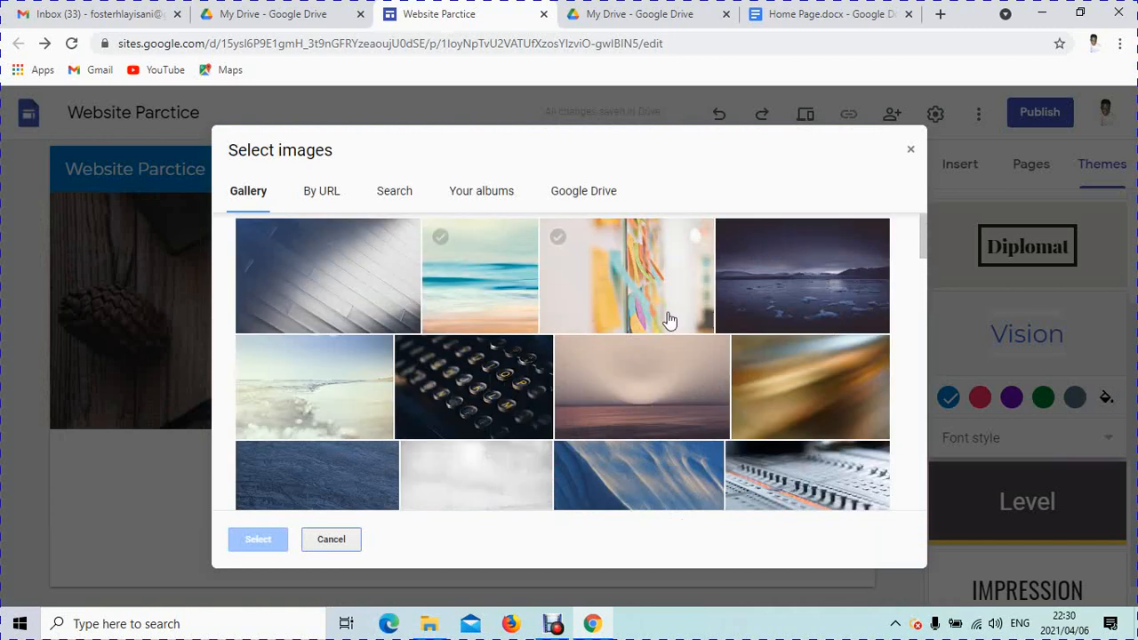
click(290, 265)
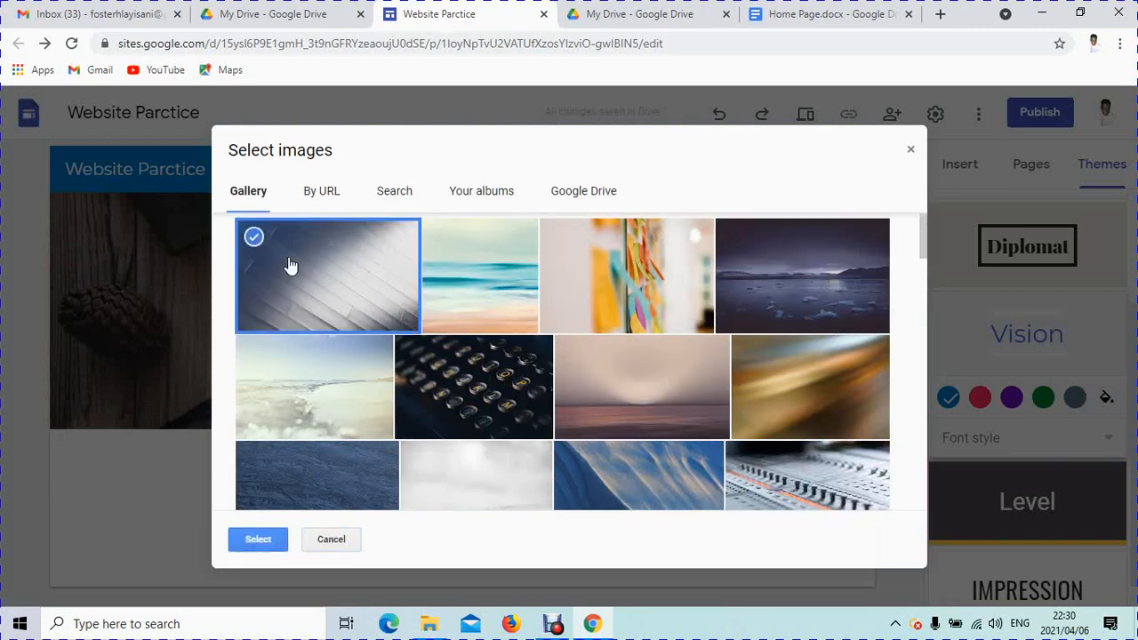
click(257, 539)
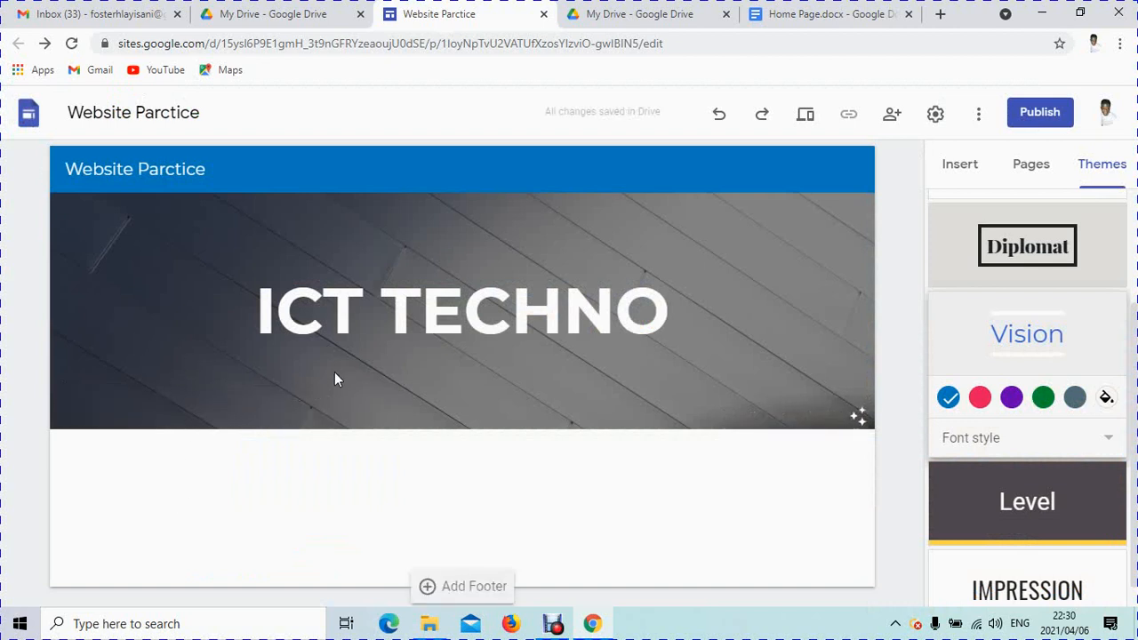
click(321, 305)
Step: Upload the FB_IMG 'Changing Dreams Into Reality' photo from Pictures as the header image
click(859, 413)
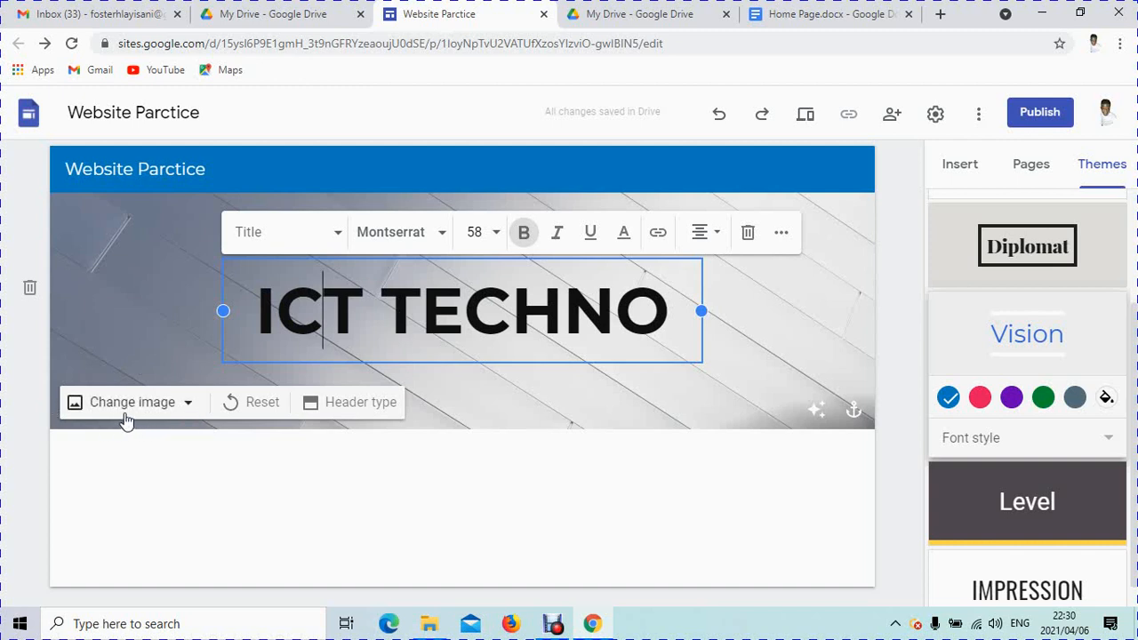
click(189, 404)
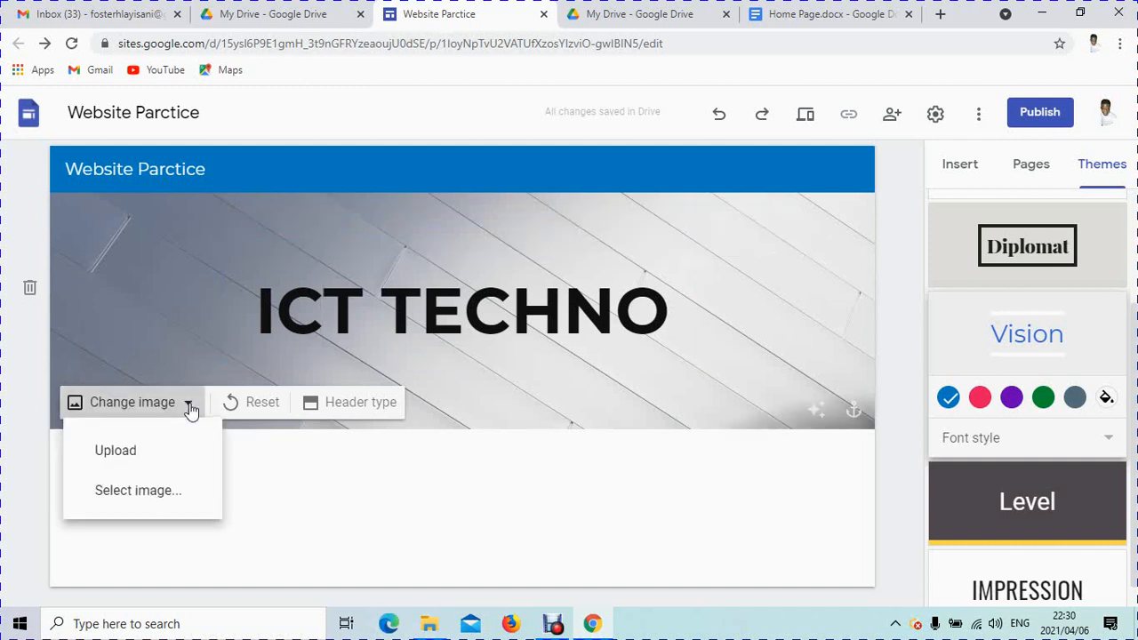
click(114, 453)
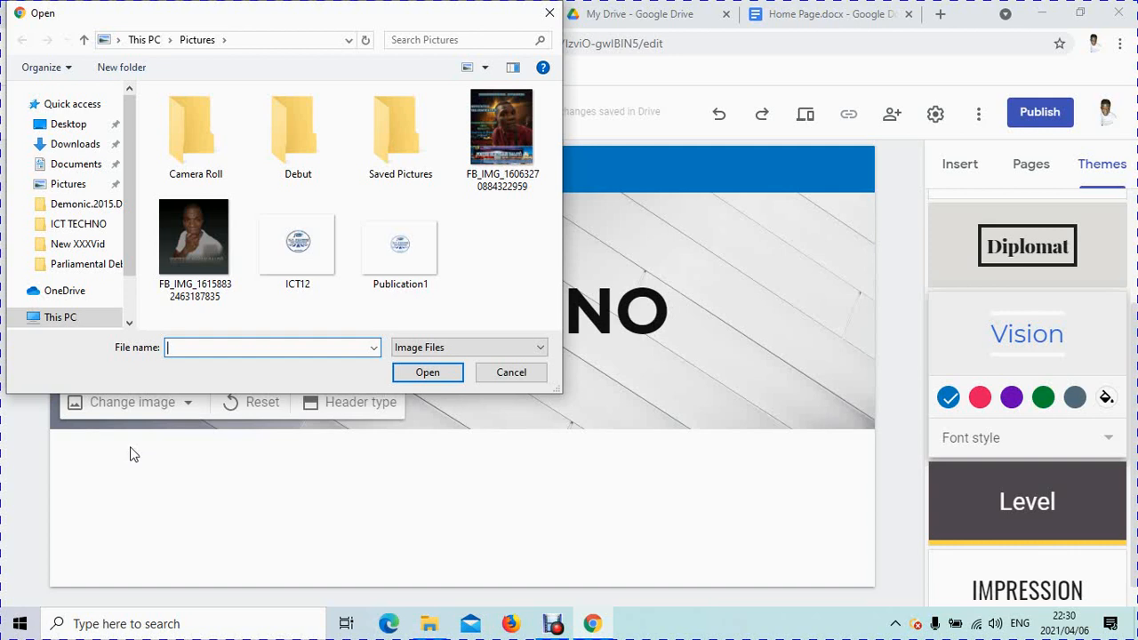
click(484, 128)
click(427, 372)
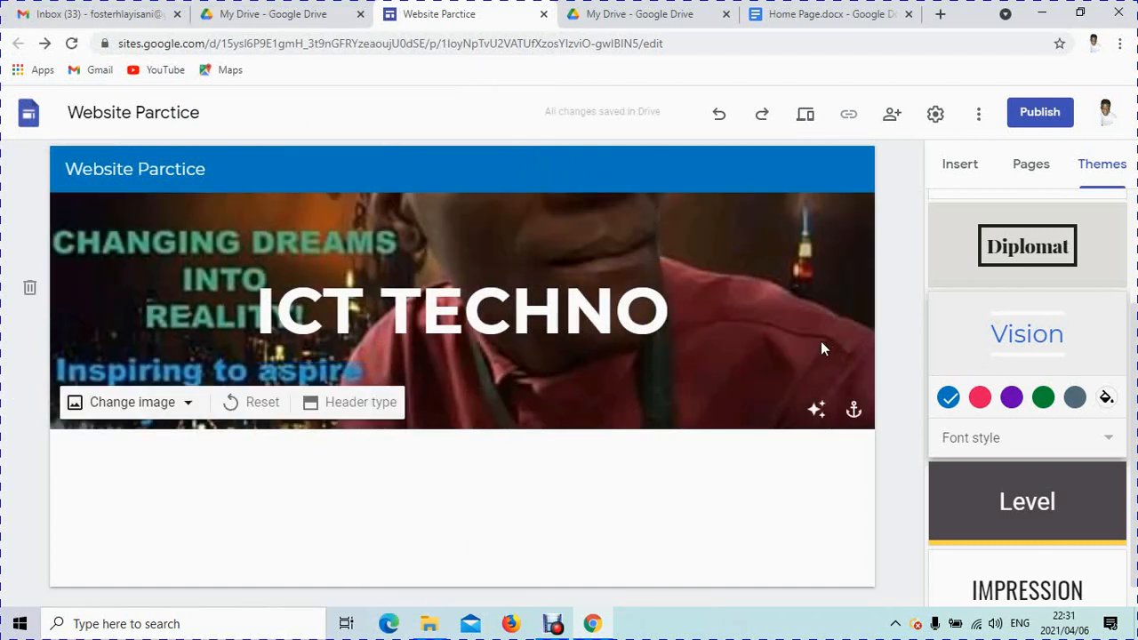
click(817, 410)
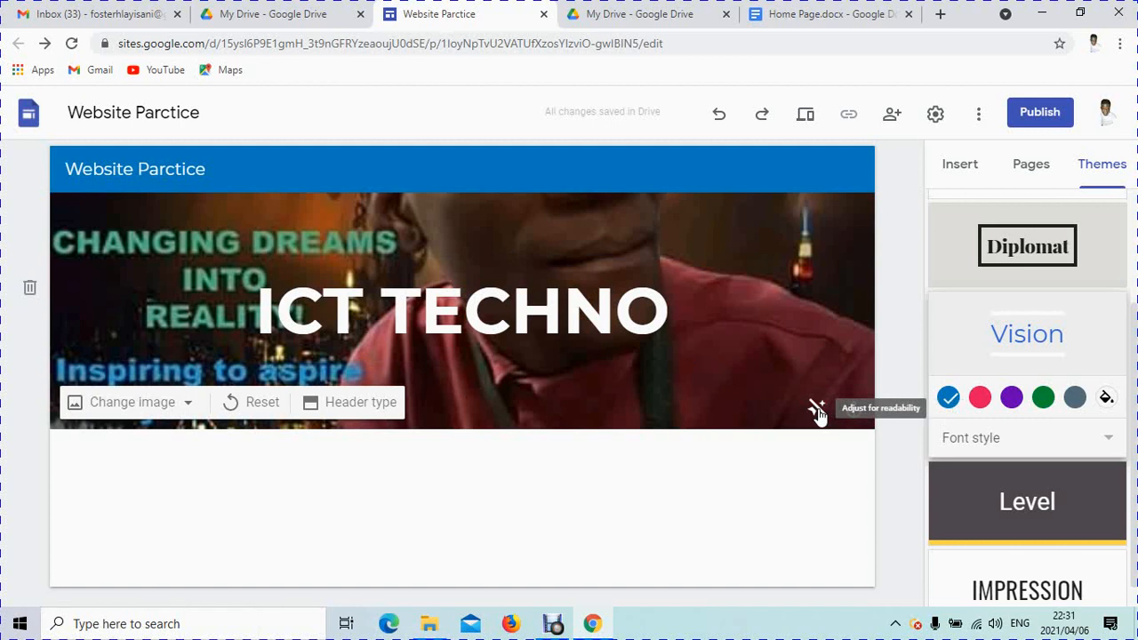
click(817, 411)
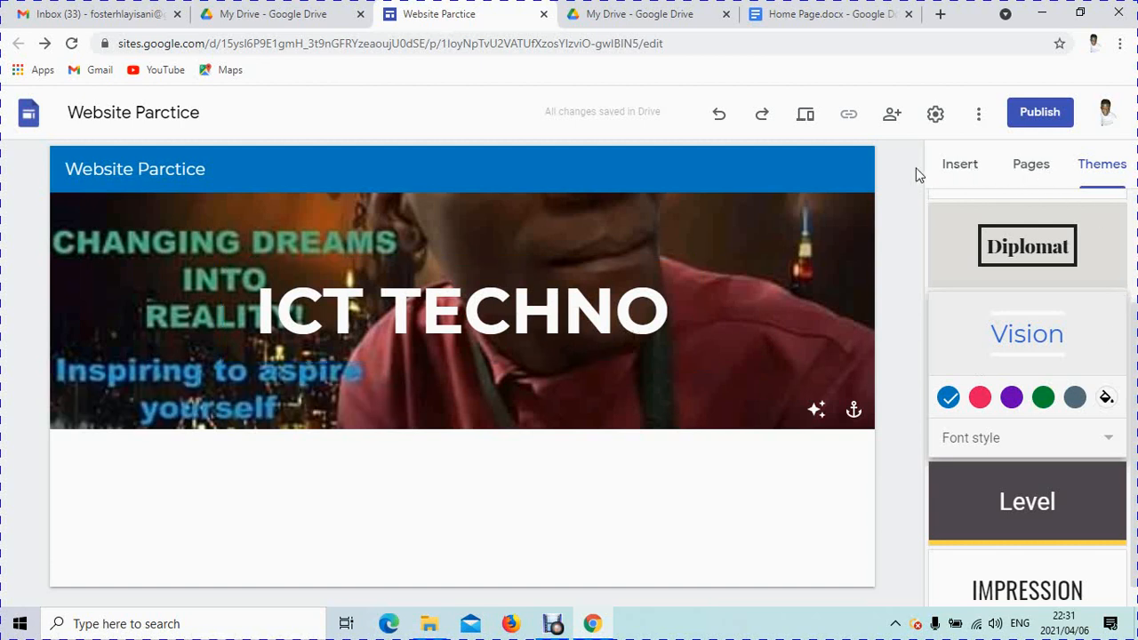
Step: Show the Pages panel, which lists only the Home page
click(1026, 173)
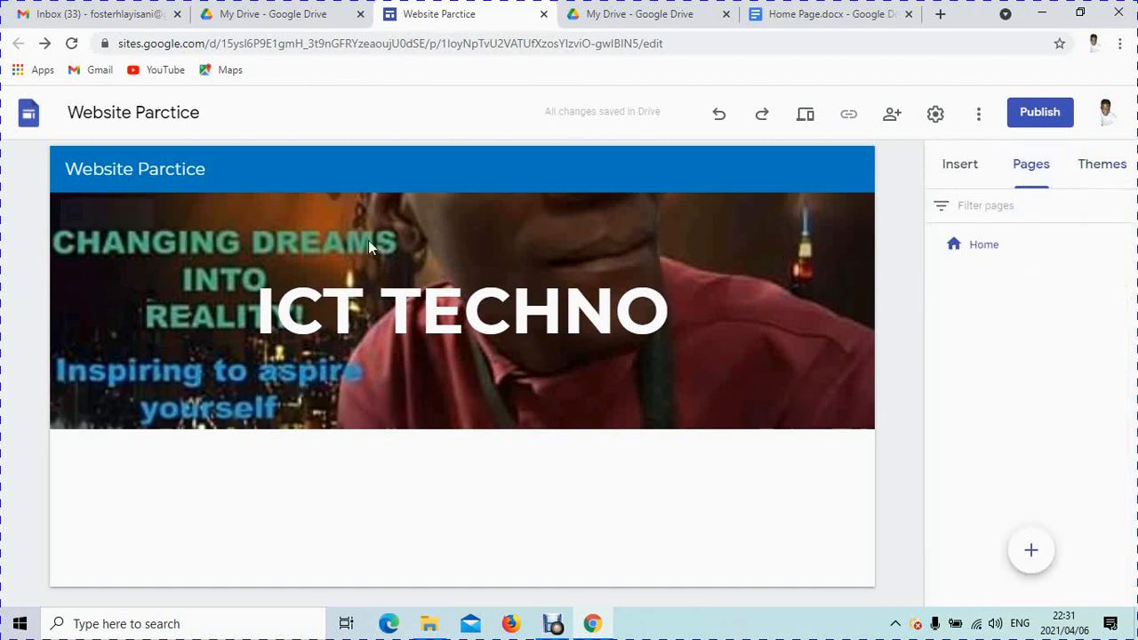
mouse_move(745, 359)
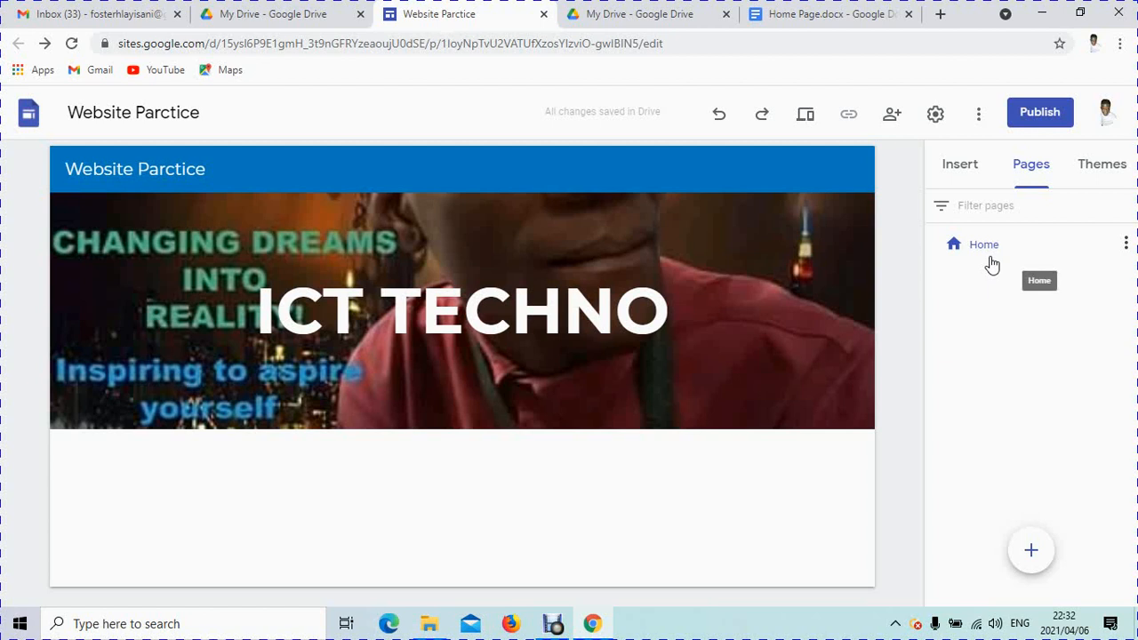
mouse_move(1030, 548)
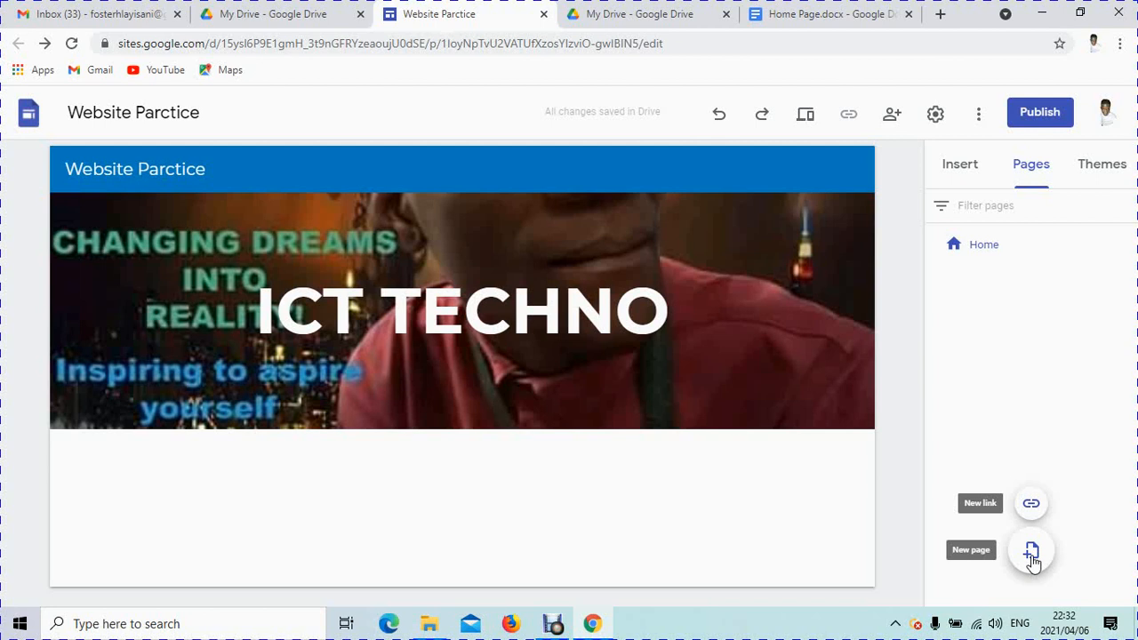
Step: Create a new page named 'Our Services'
click(1031, 555)
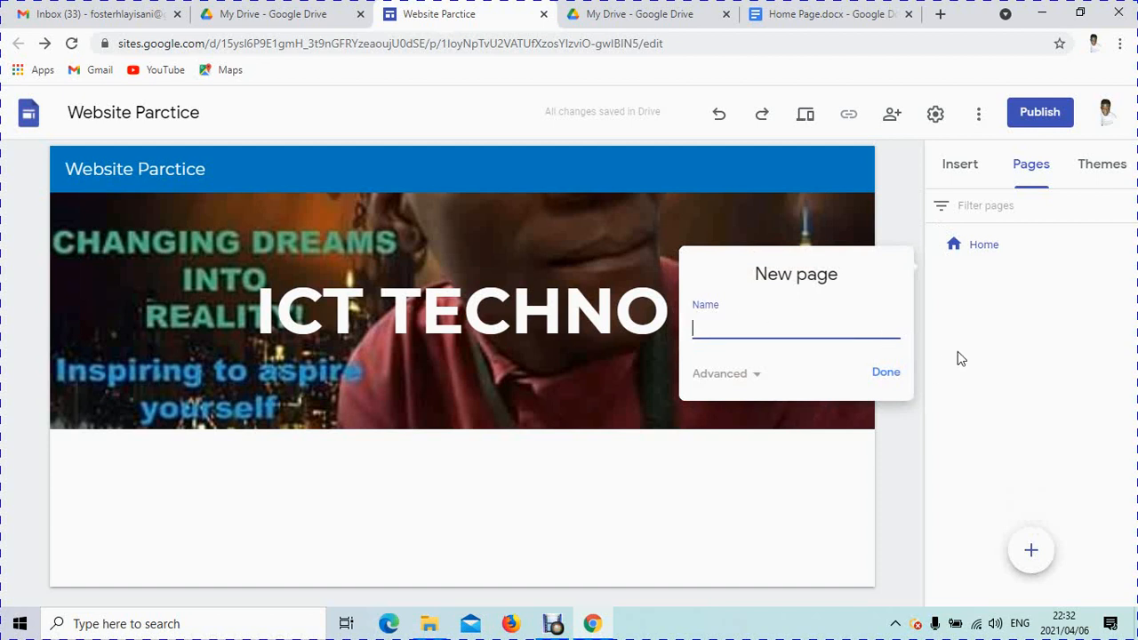
text(Our Services)
click(881, 376)
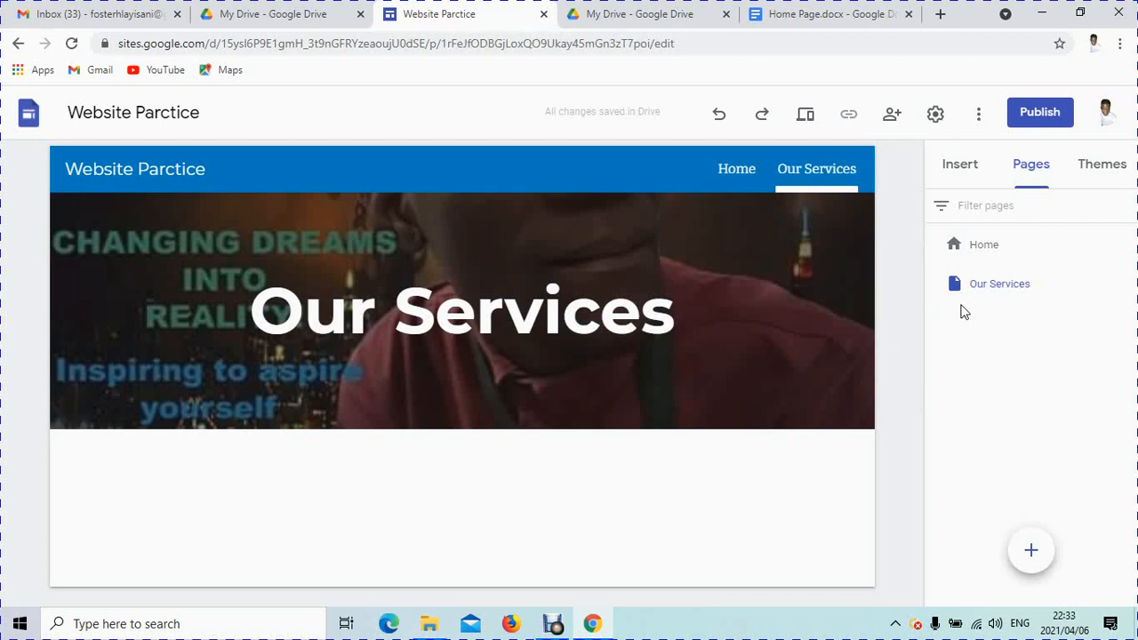
Step: Create a third page named 'Contact' after Our Services
mouse_move(1029, 554)
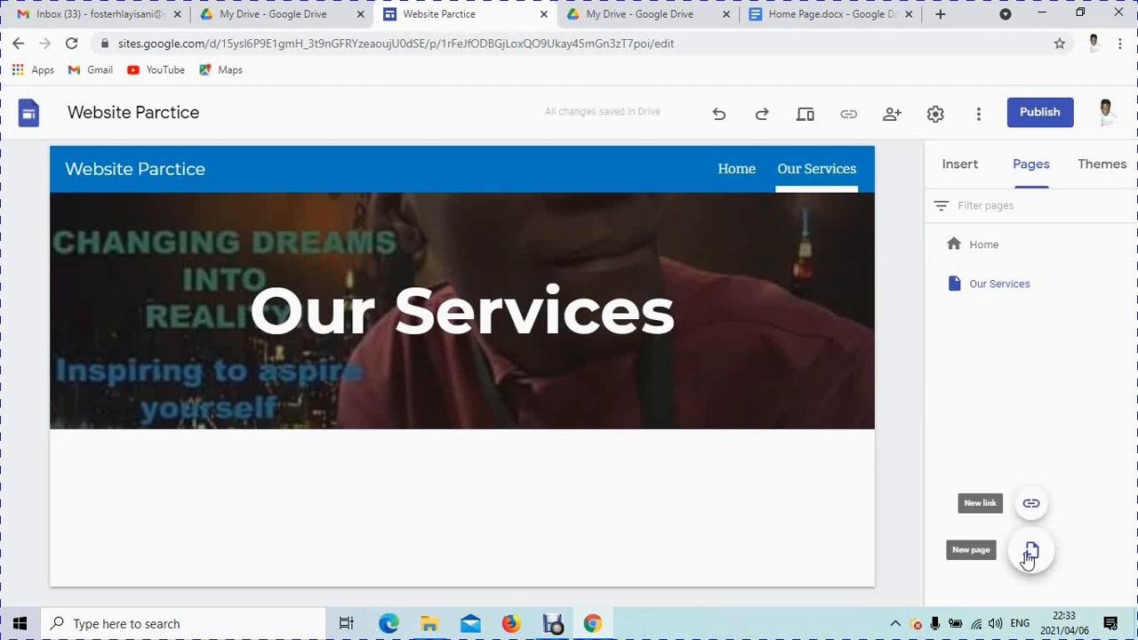
click(1030, 553)
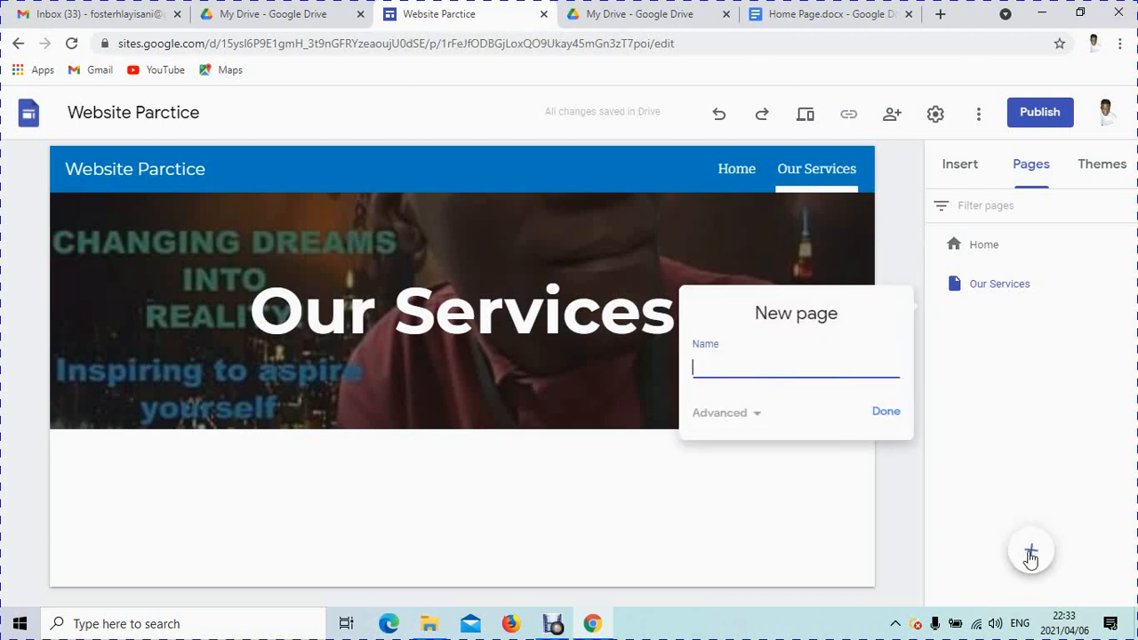
text(Contacts)
click(885, 415)
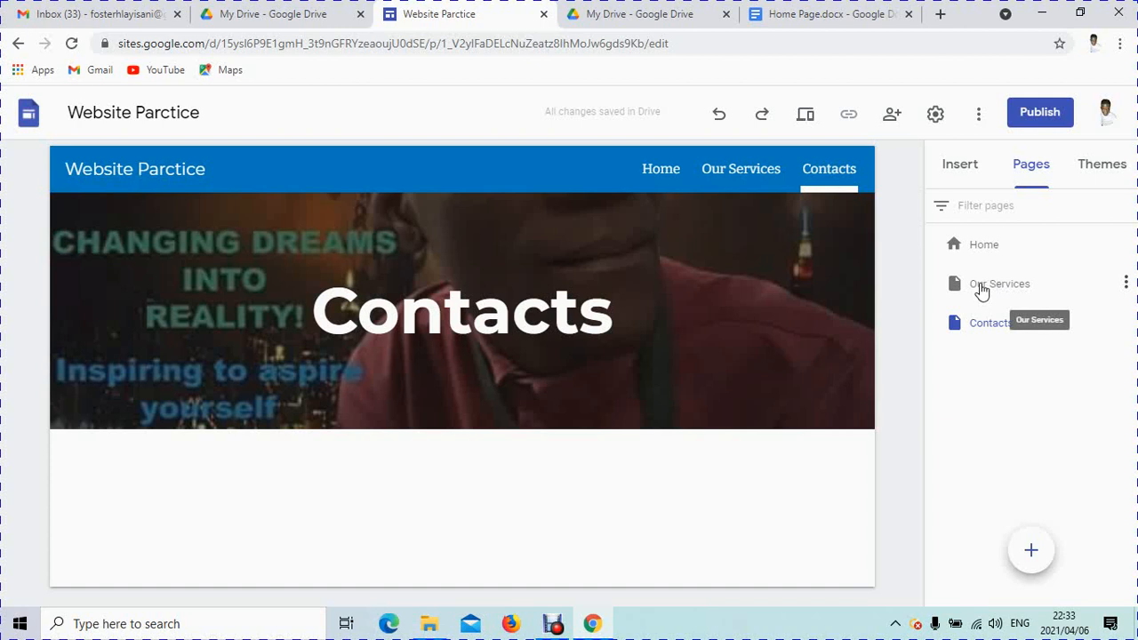
Step: Create a 'Digital Marketing' subpage beneath Our Services from the Pages panel
click(1127, 285)
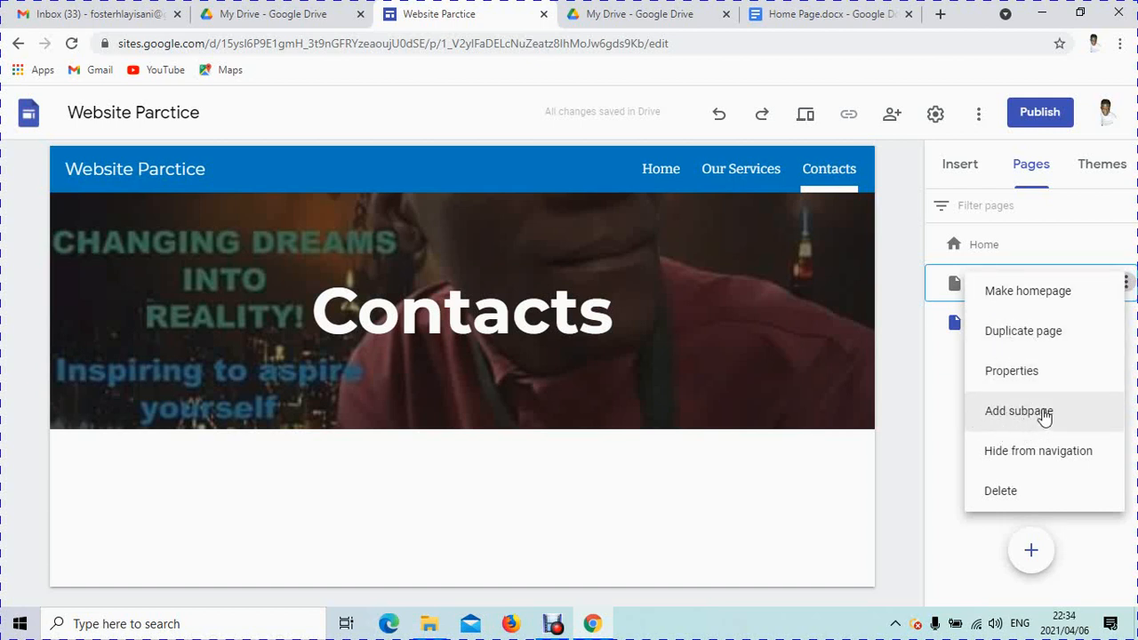
click(1039, 413)
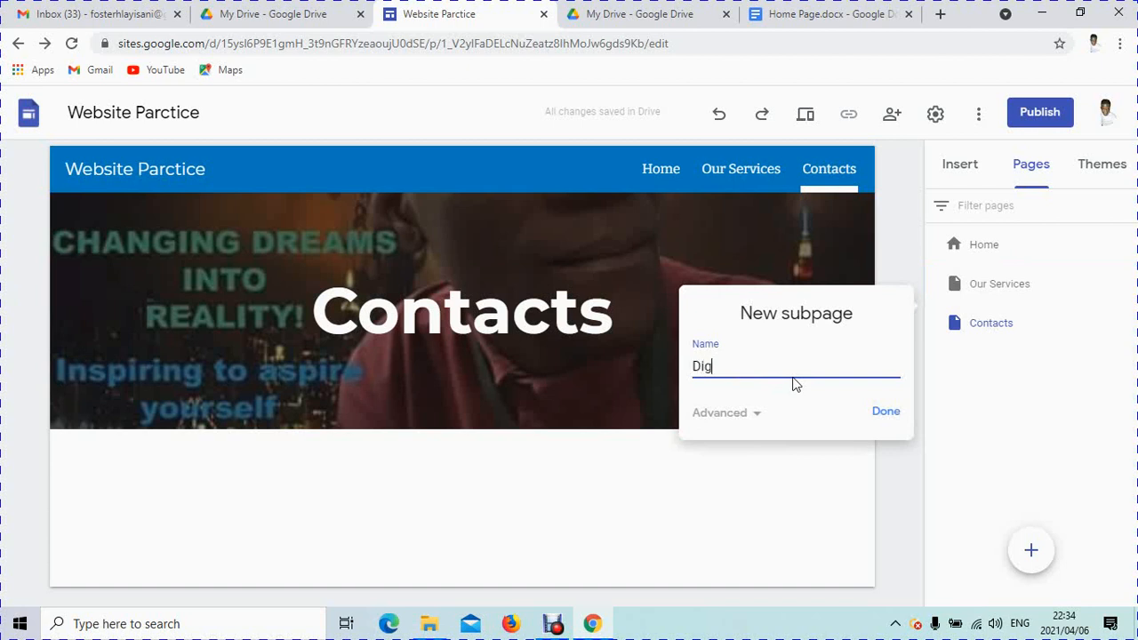
text(ital Marketing)
click(889, 414)
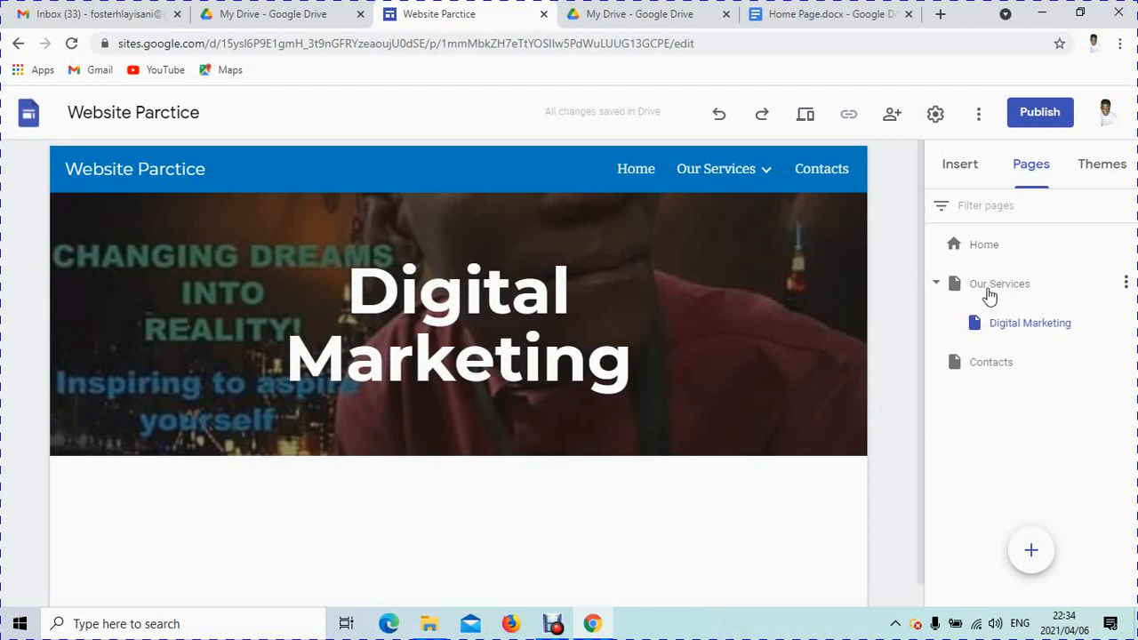
Step: Create a 'Web design' subpage beneath Our Services, following Digital Marketing
click(1126, 284)
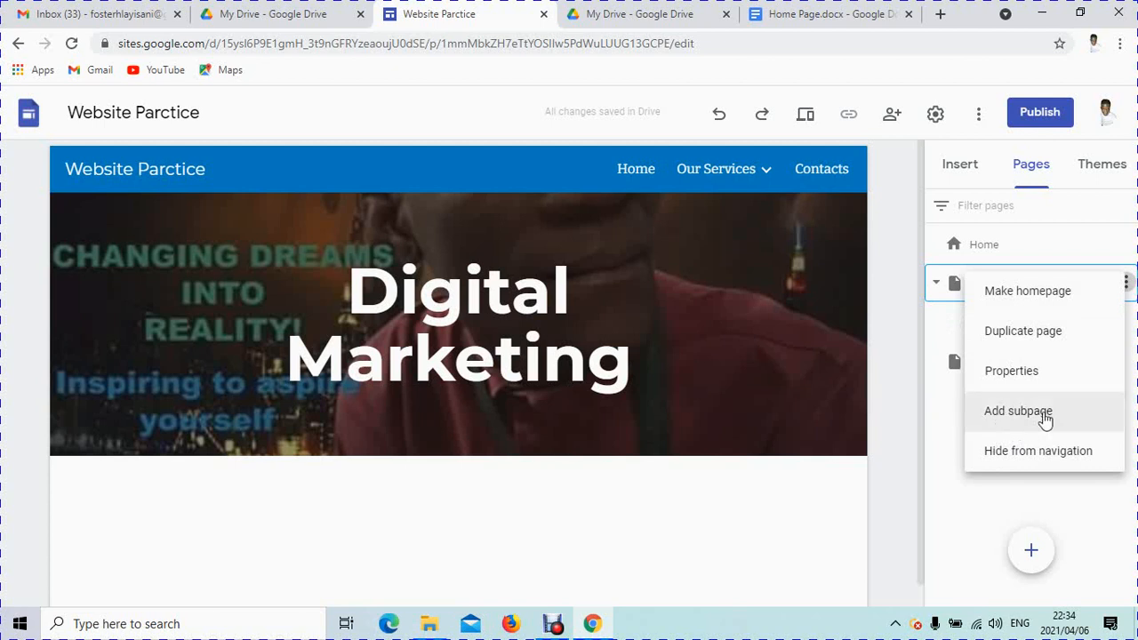
click(1006, 411)
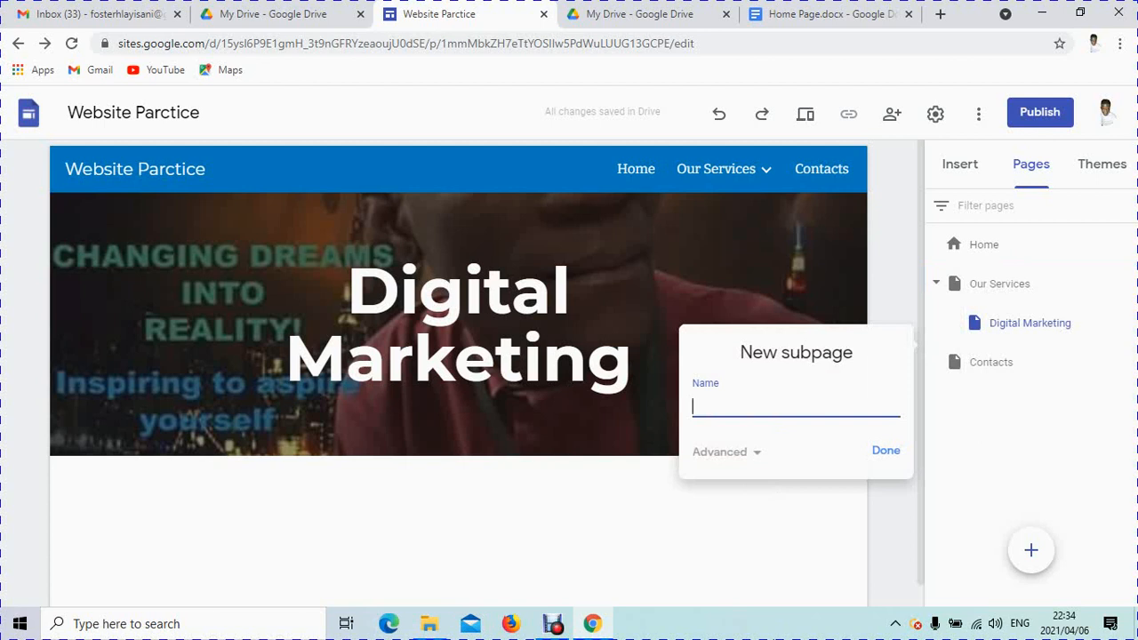
text(Web design)
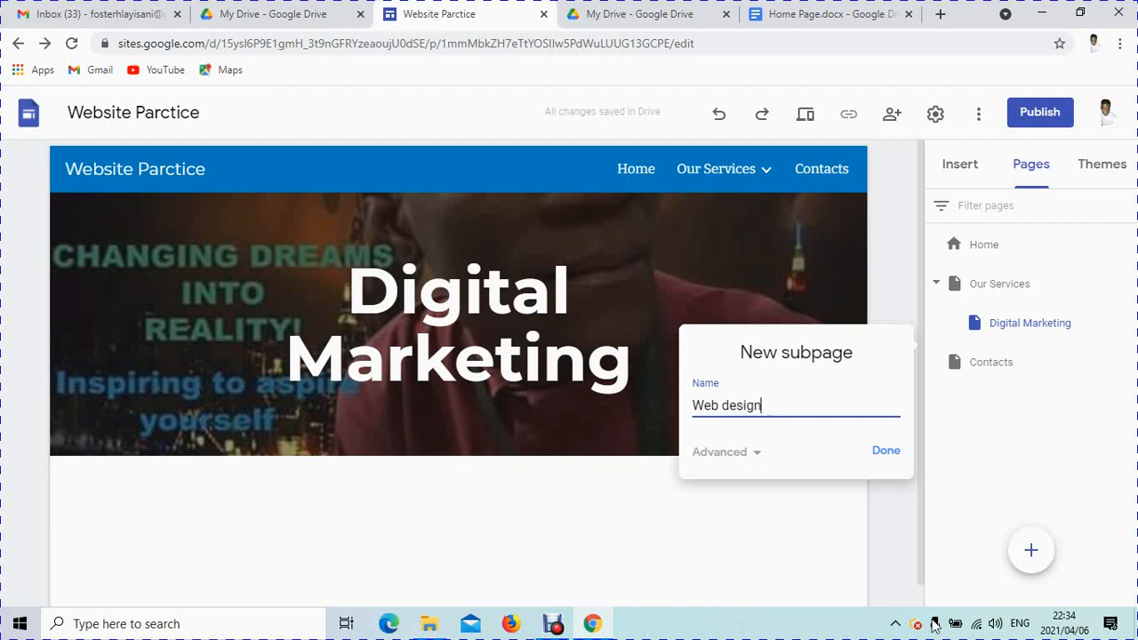
click(883, 455)
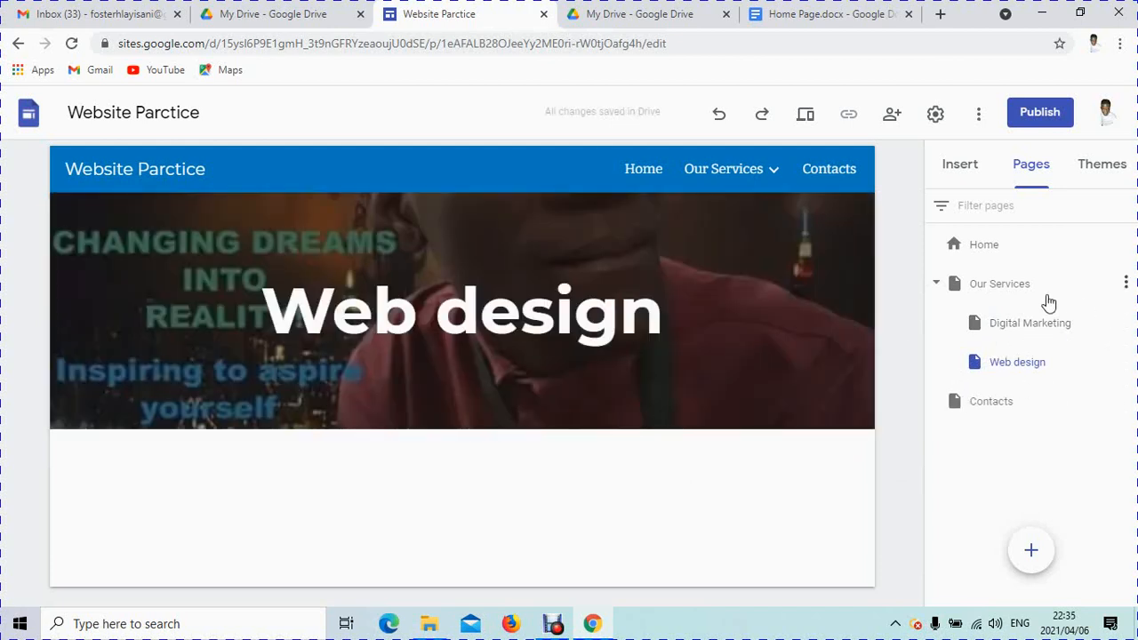
Step: Create an 'Online Workshop' subpage beneath Our Services, then open the navigation settings
click(1126, 283)
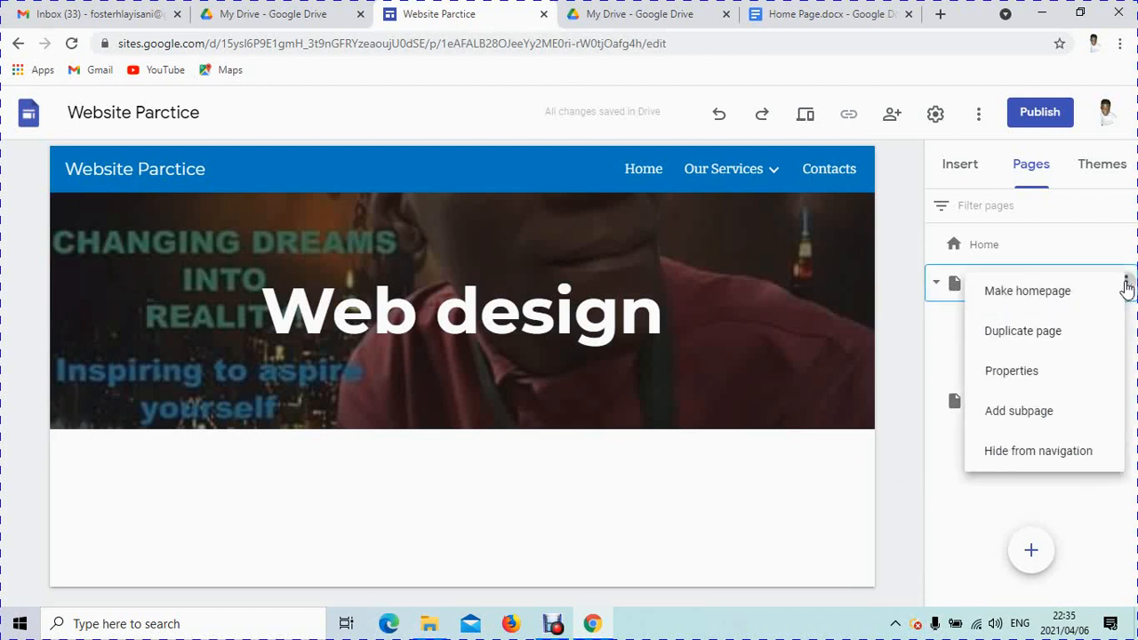
click(1002, 412)
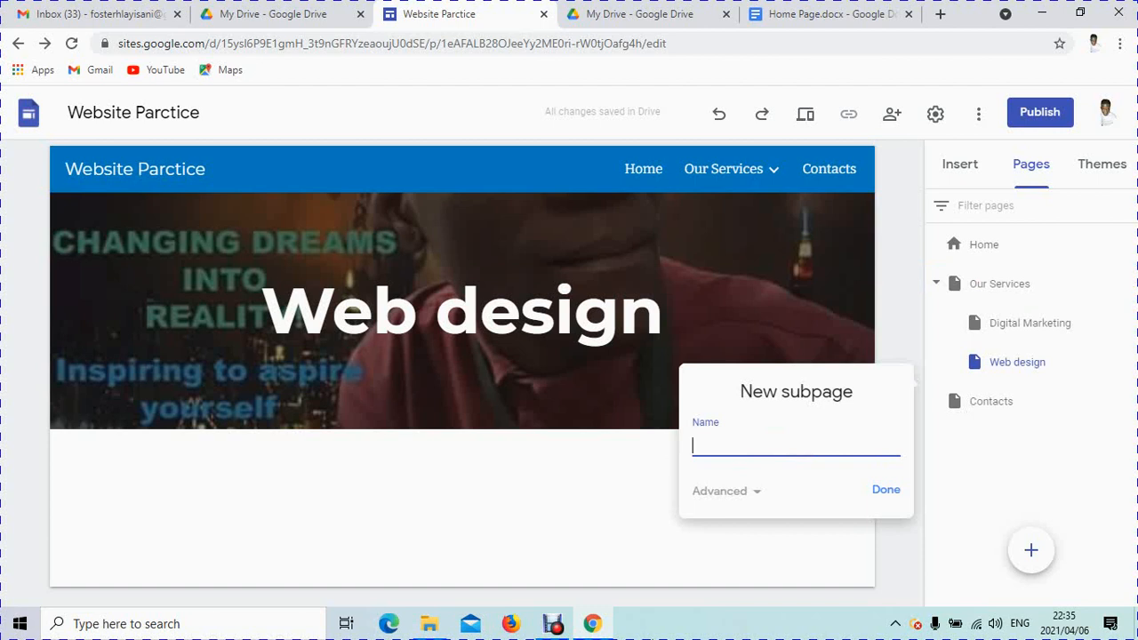
text(Online Workshop)
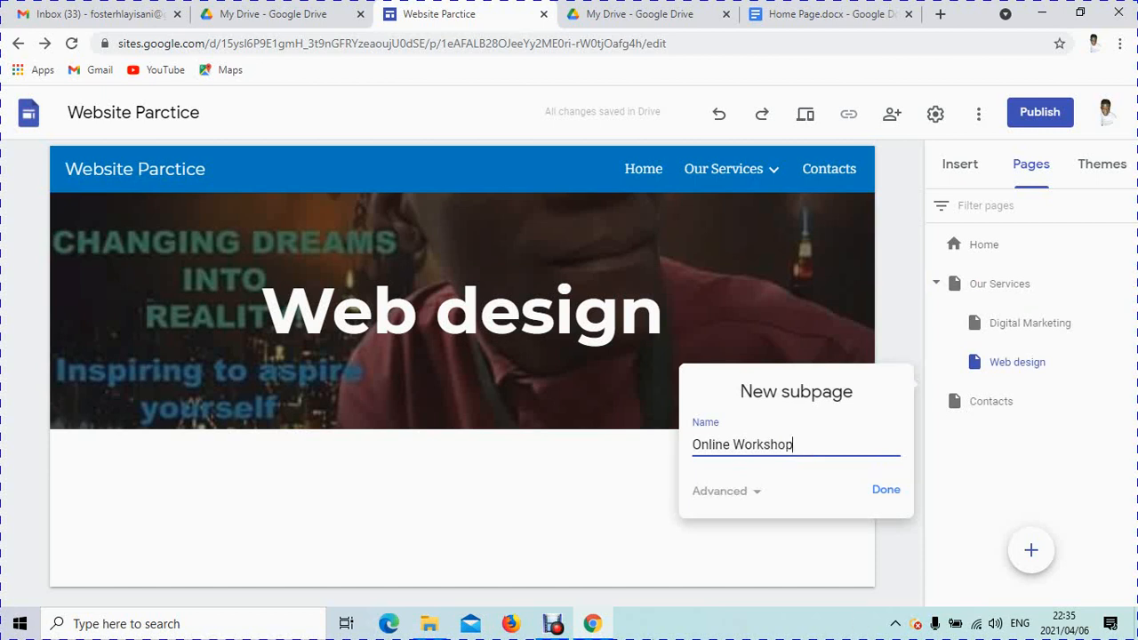
click(884, 491)
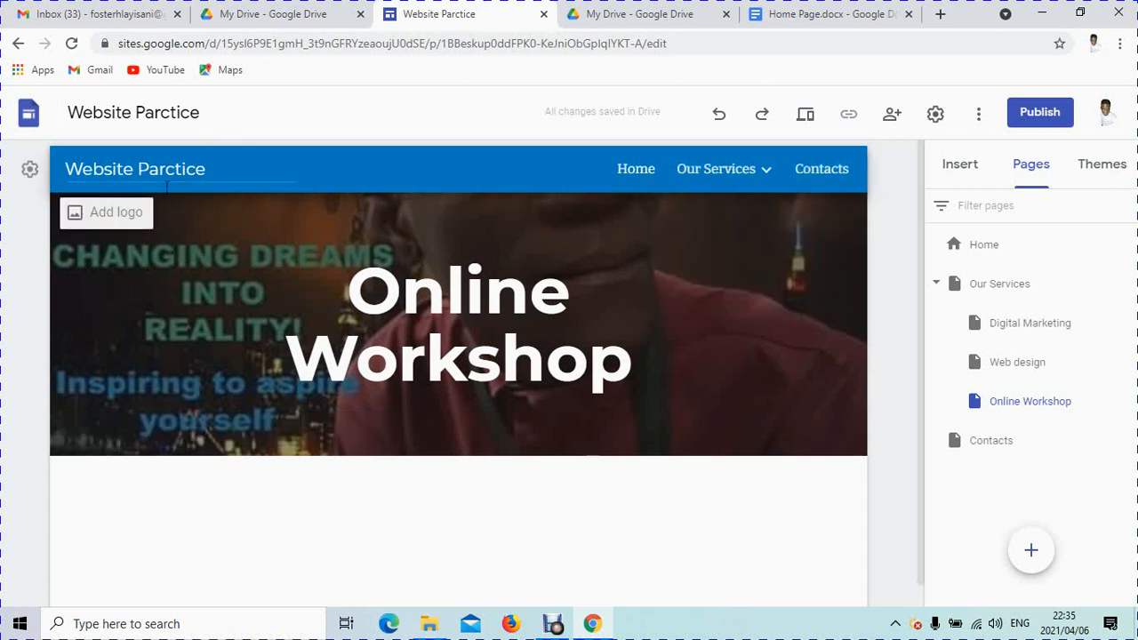
click(30, 170)
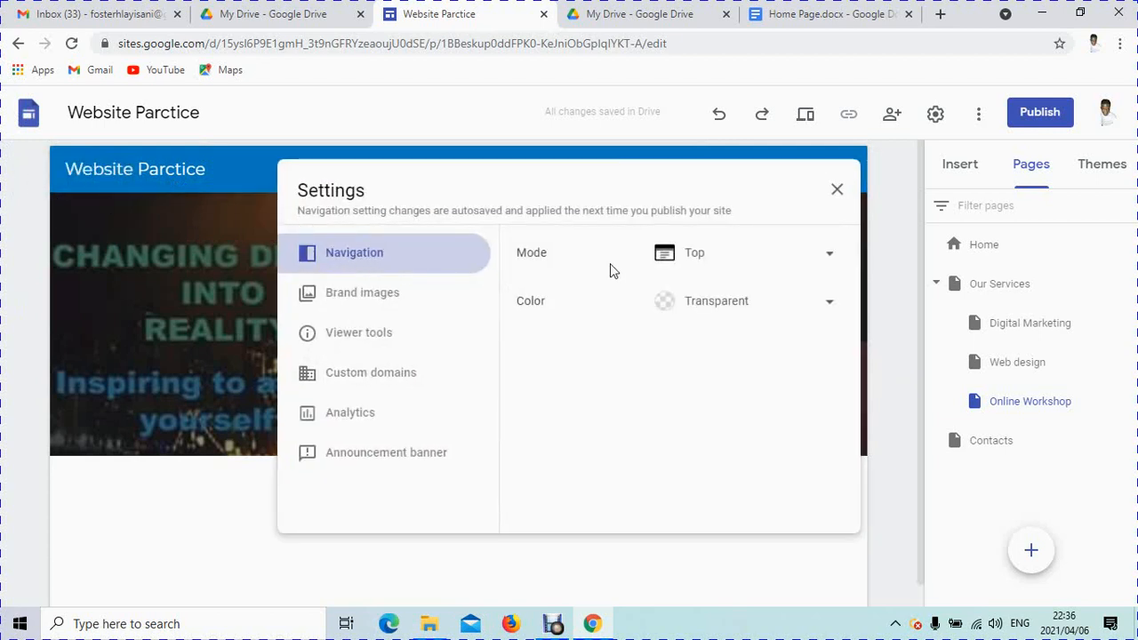
Step: Set the navigation Mode to Side and close the Settings dialog
click(833, 257)
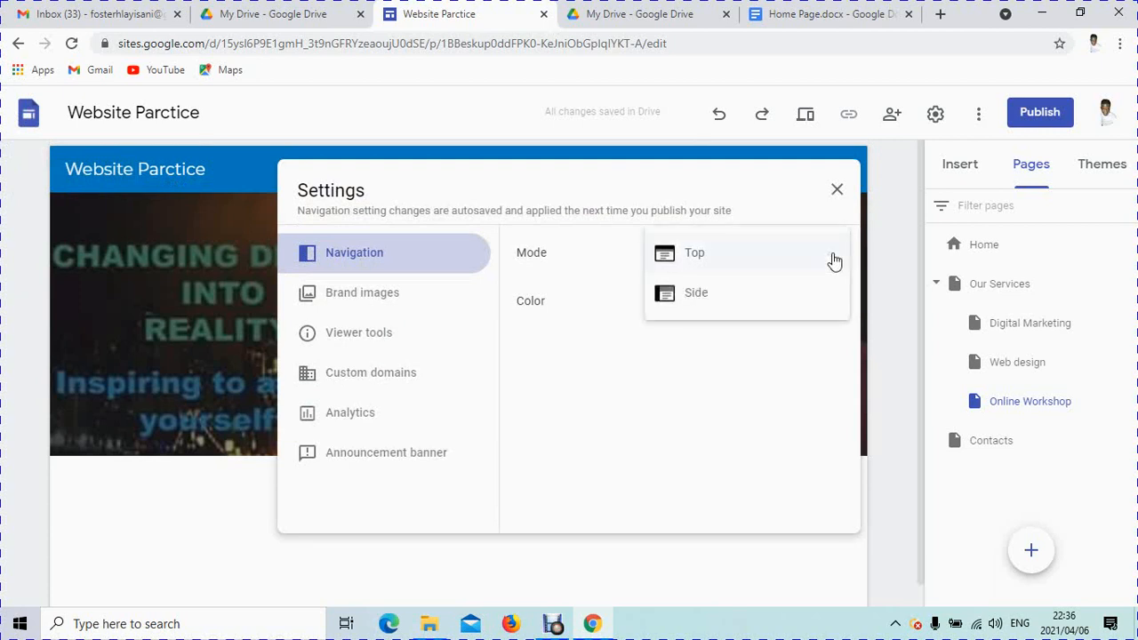
click(761, 302)
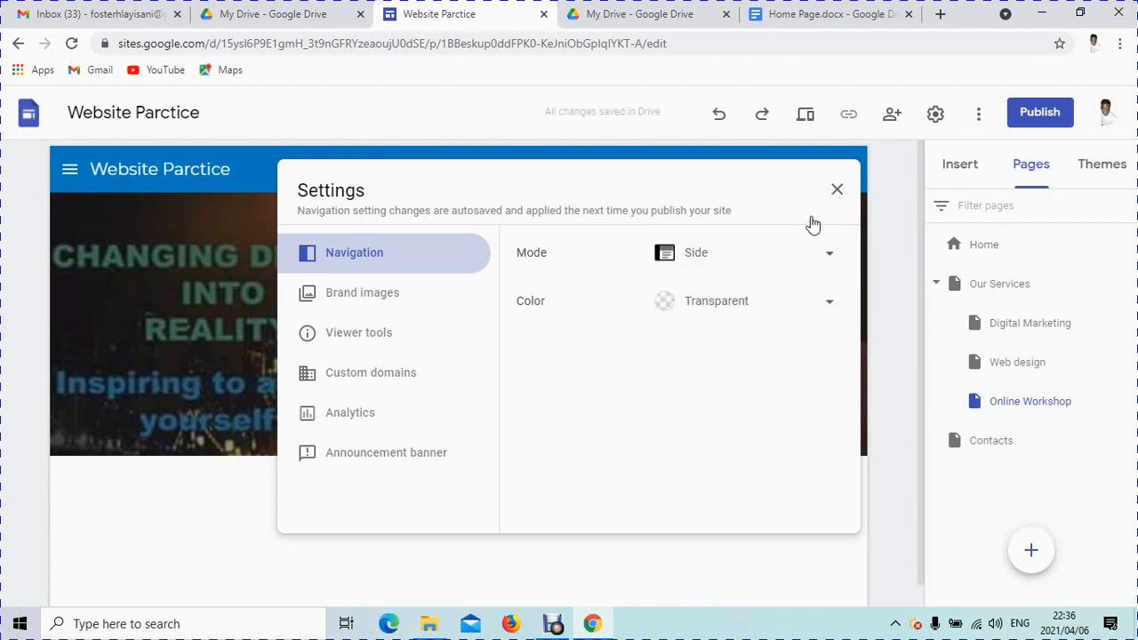
click(837, 189)
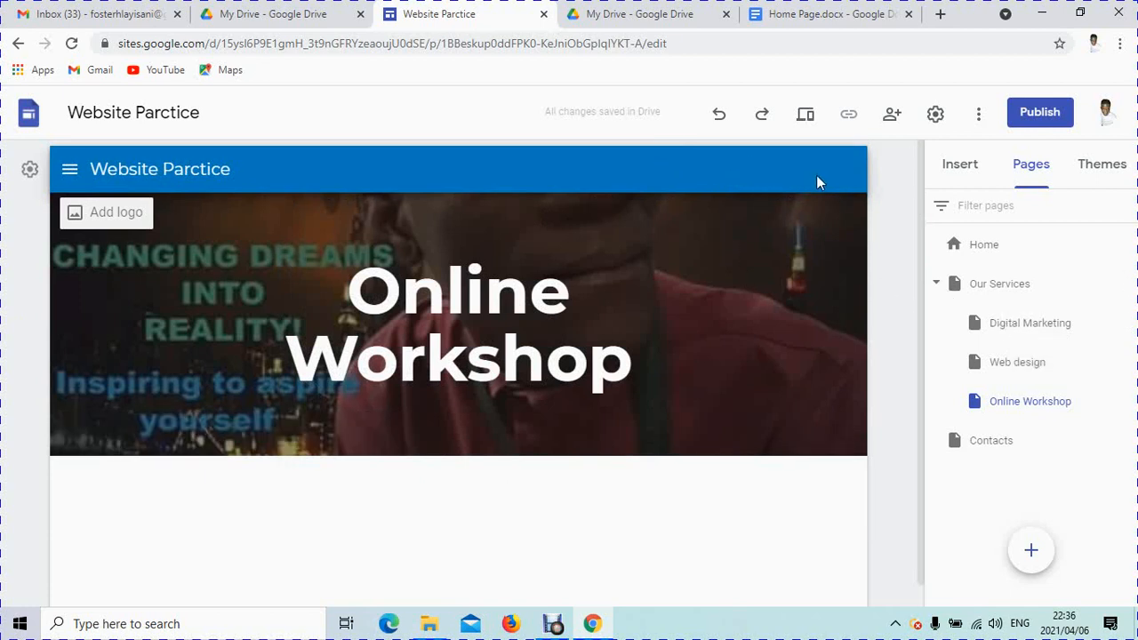
click(69, 172)
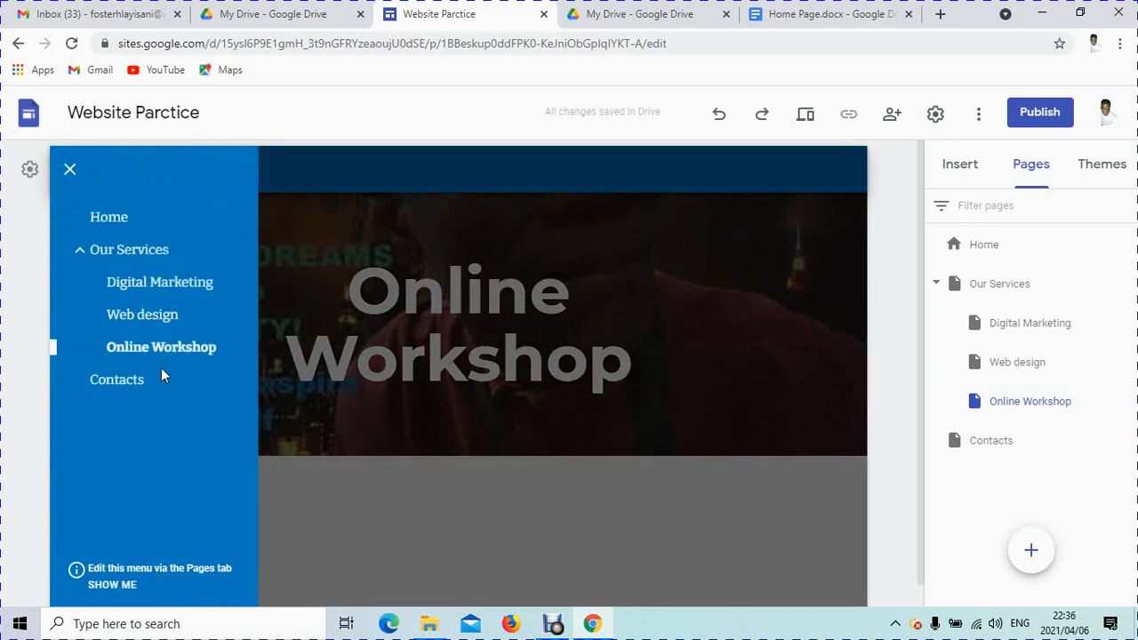
click(362, 127)
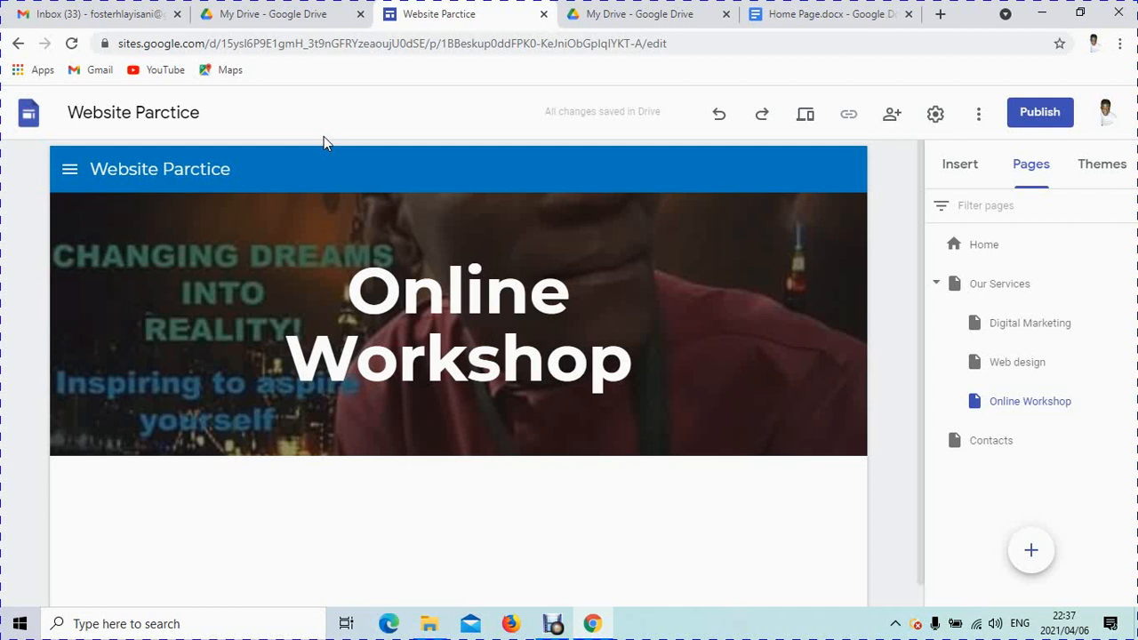
Step: Insert an empty text box in the page body below the Online Workshop banner
scroll(667, 481, down, 1)
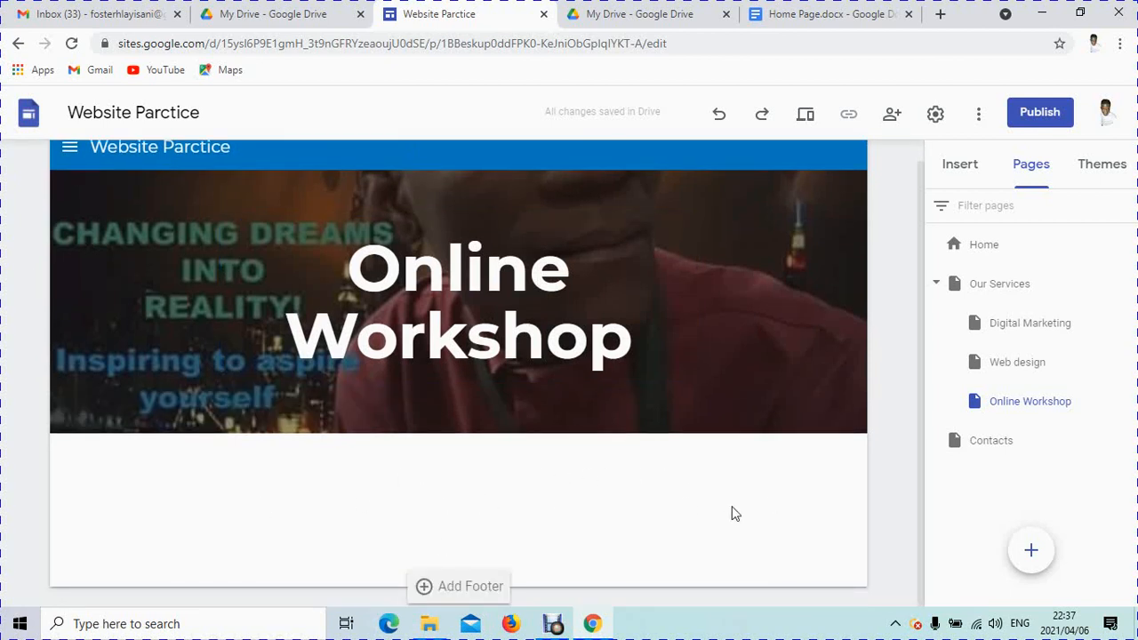
double_click(438, 483)
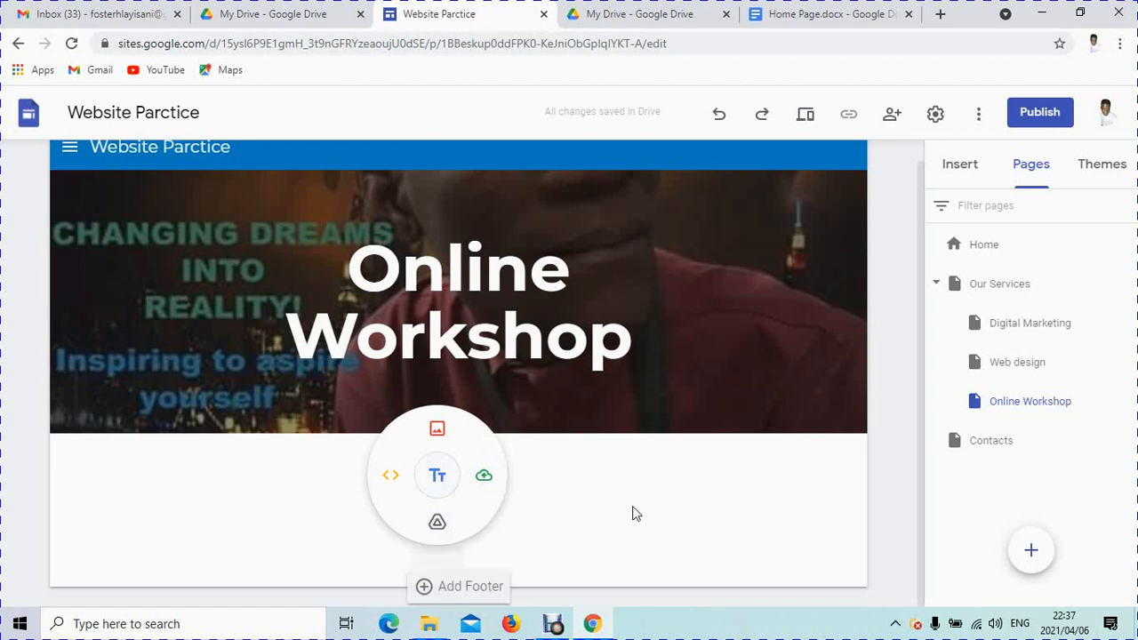
click(958, 167)
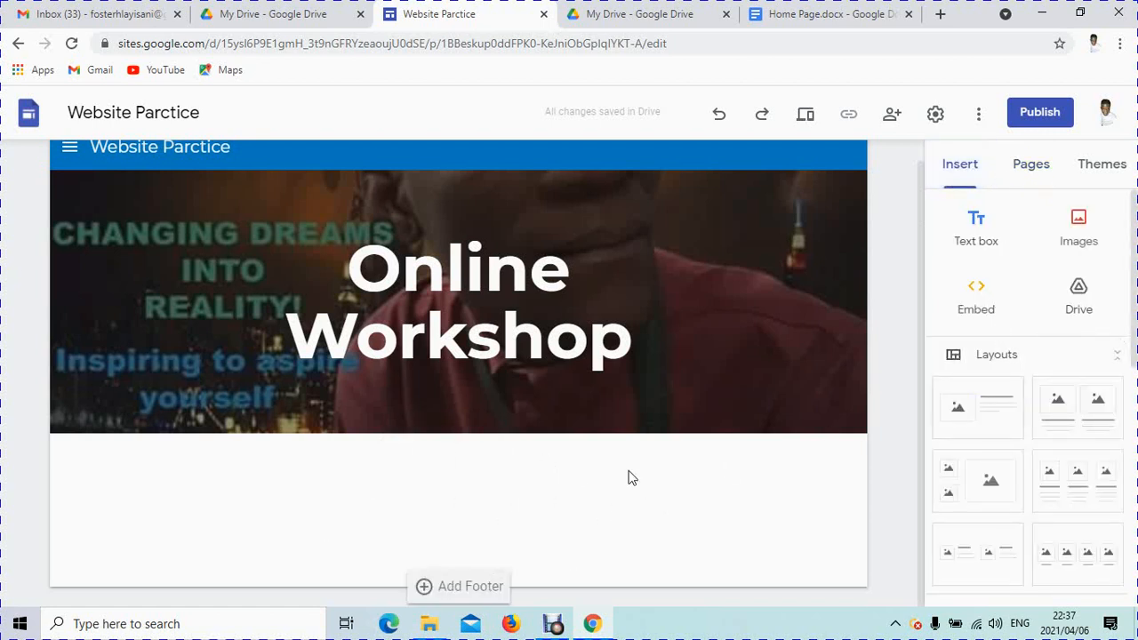
double_click(494, 497)
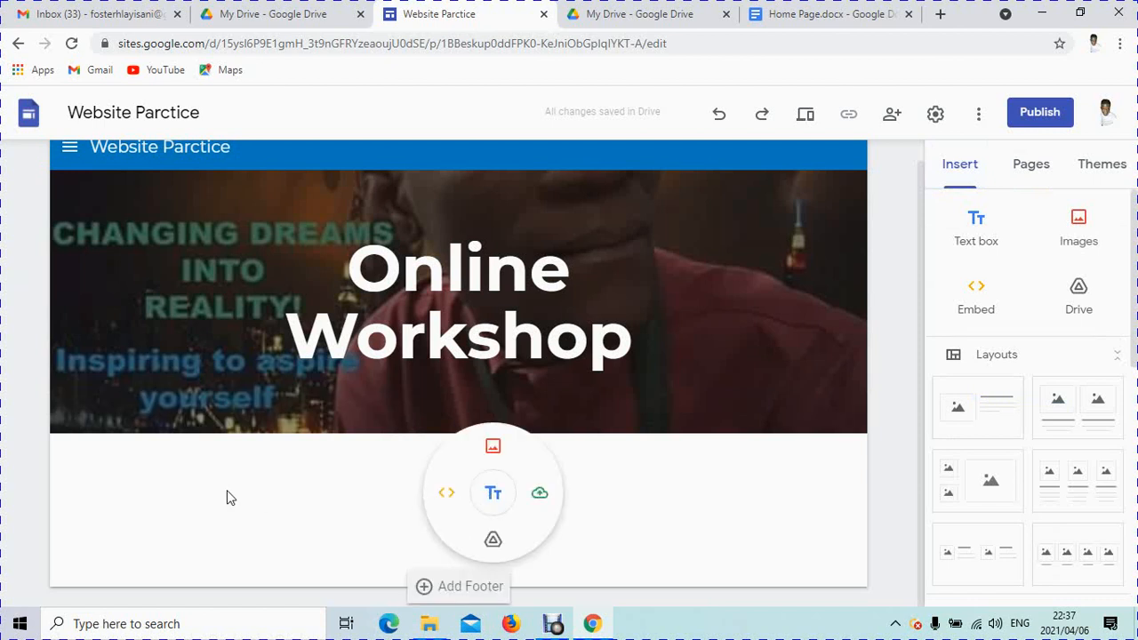
click(493, 496)
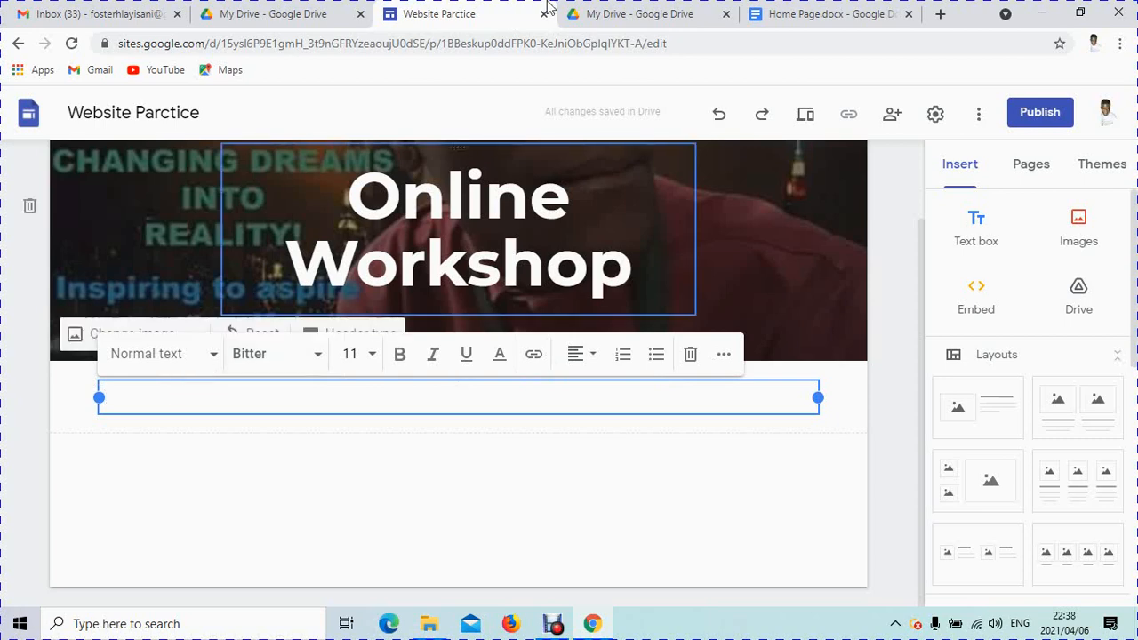
Step: Copy the 'Our PURPOSE' line from the Home Page document and return to the site editor
click(808, 20)
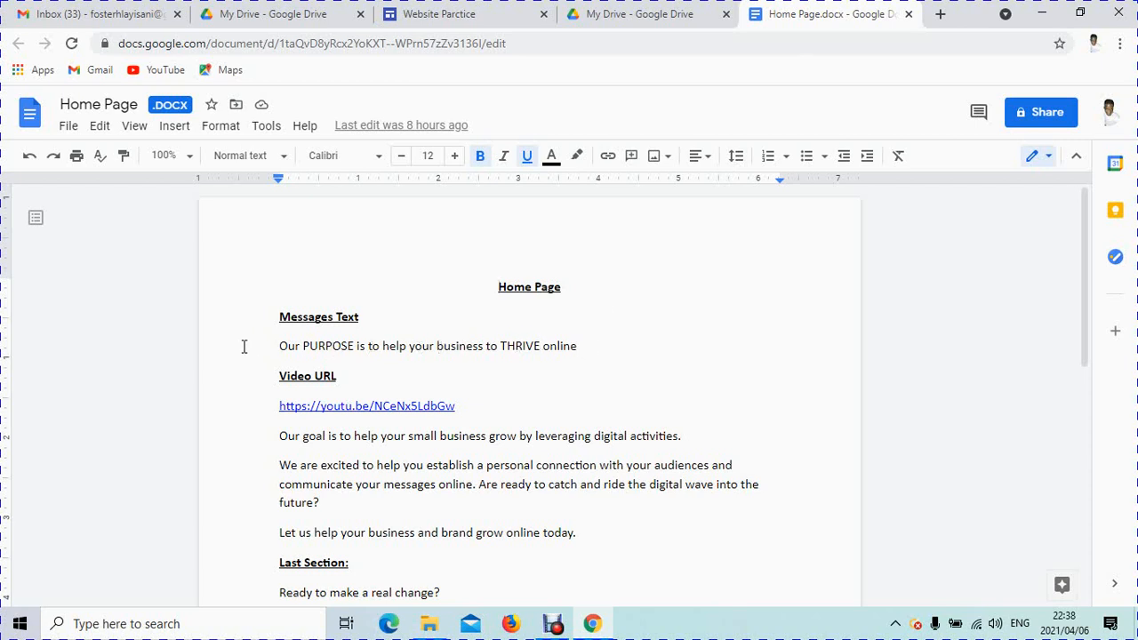
triple_click(279, 346)
right_click(342, 346)
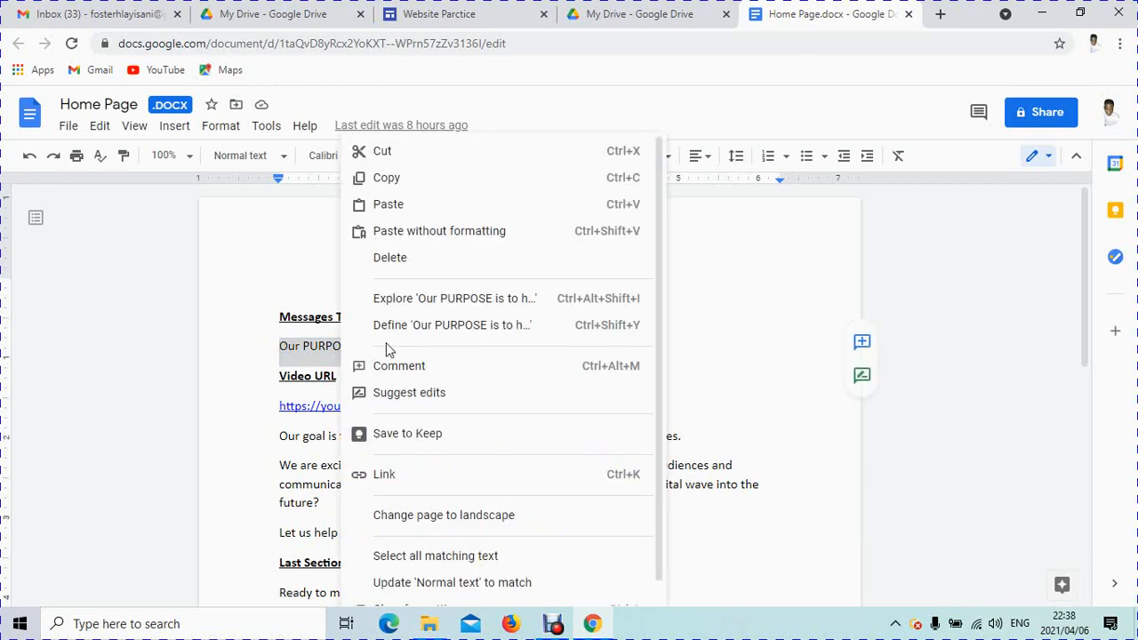
click(400, 179)
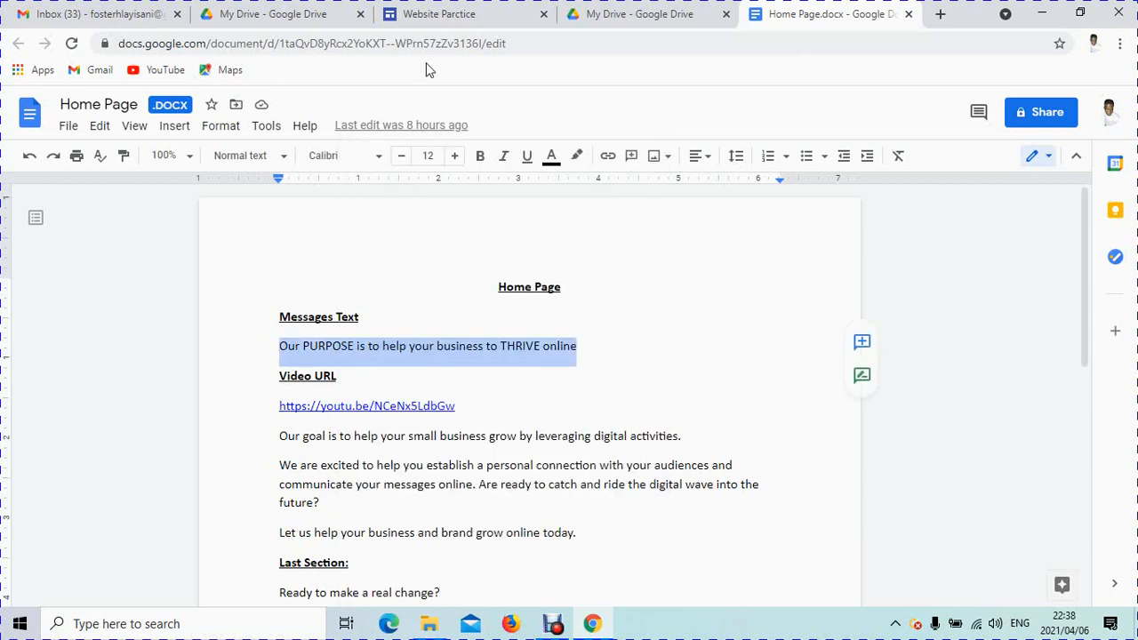
click(438, 15)
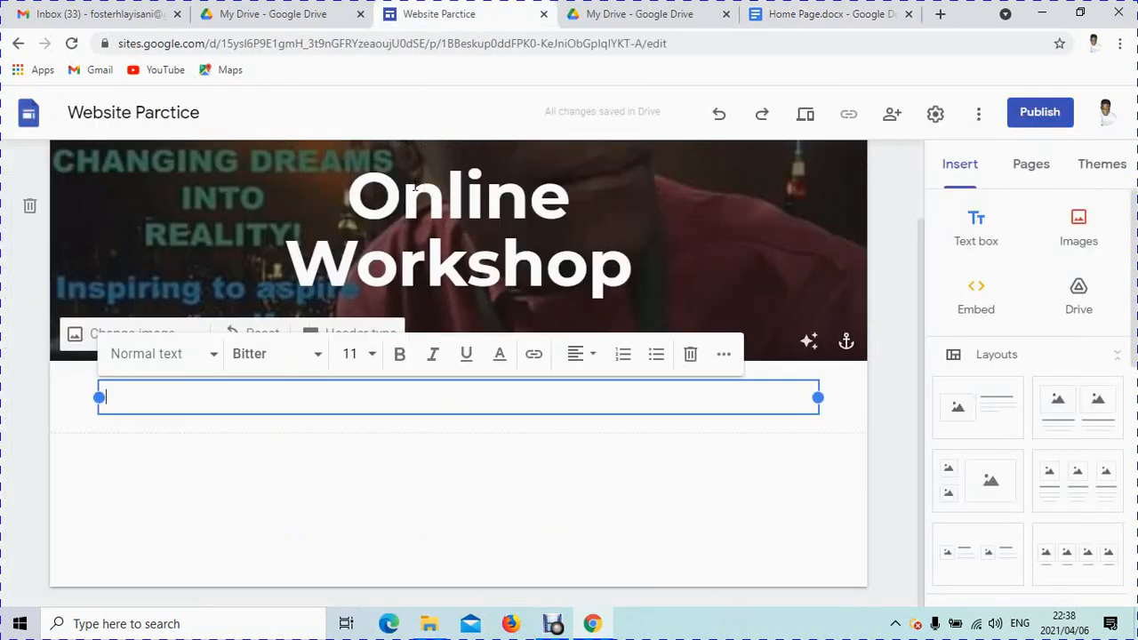
Step: Paste 'Our PURPOSE is to help your business to THRIVE online' into the text box and centre it
right_click(186, 400)
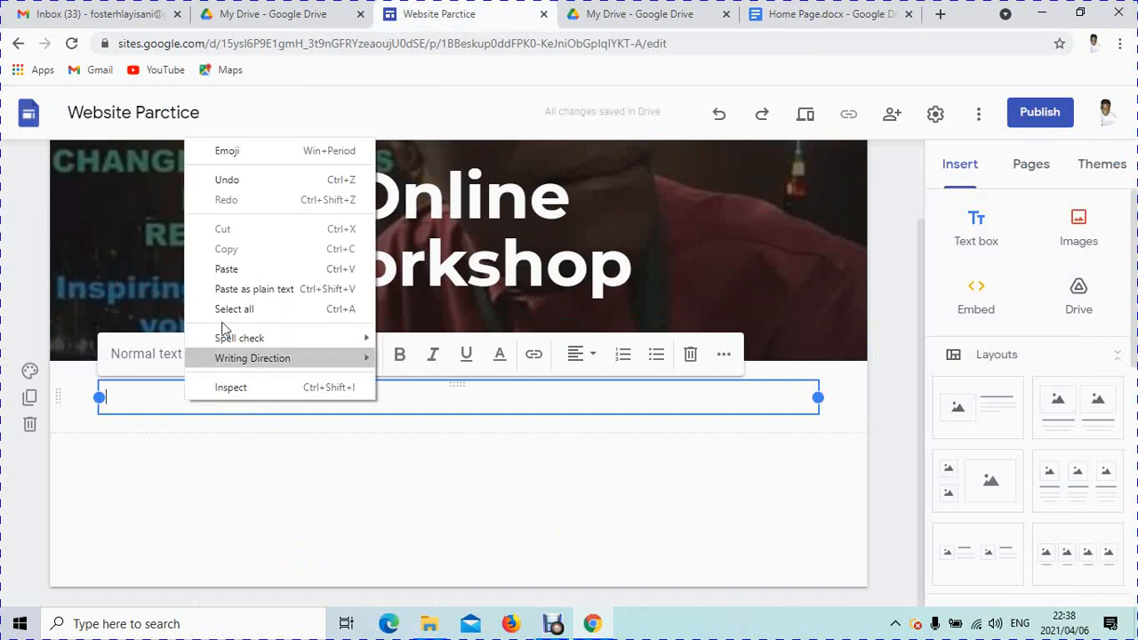
click(222, 270)
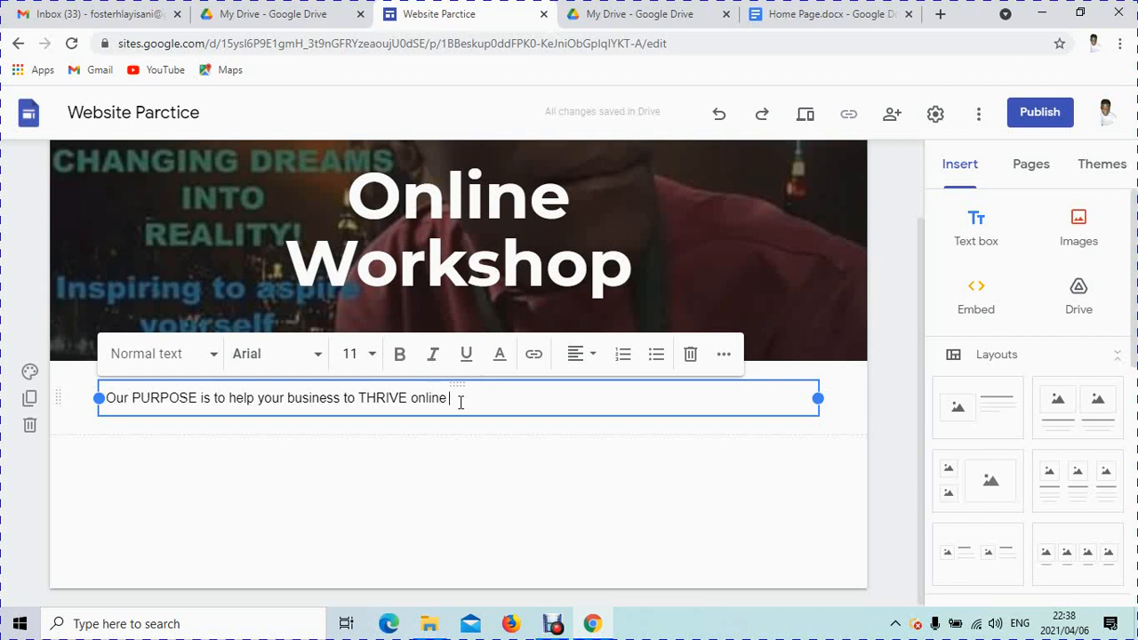
drag(466, 399, 81, 398)
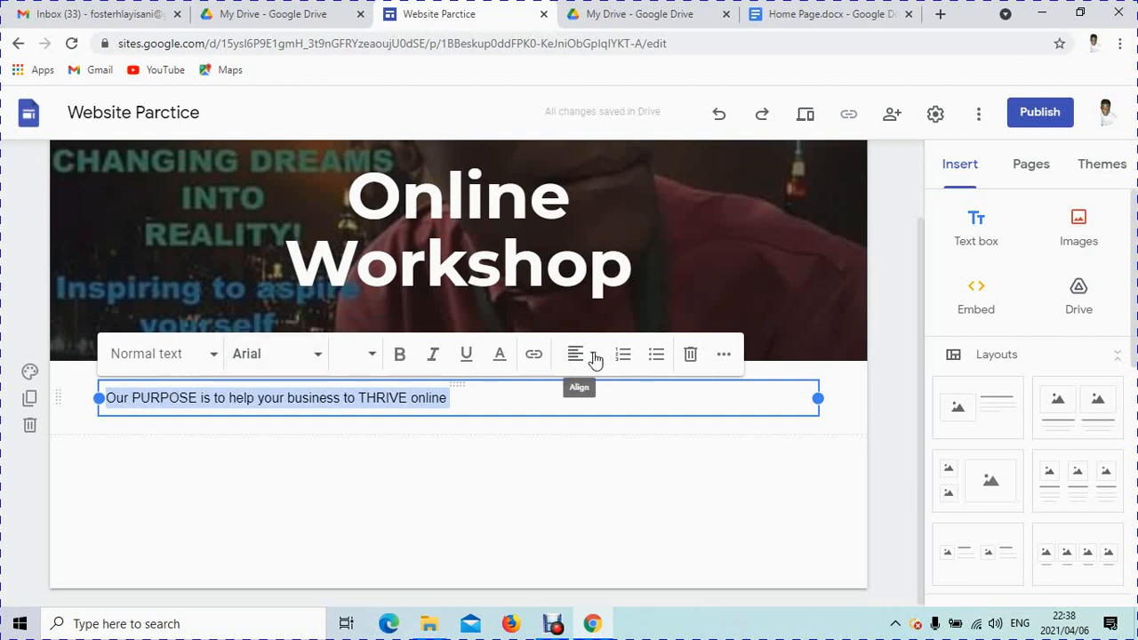
click(594, 357)
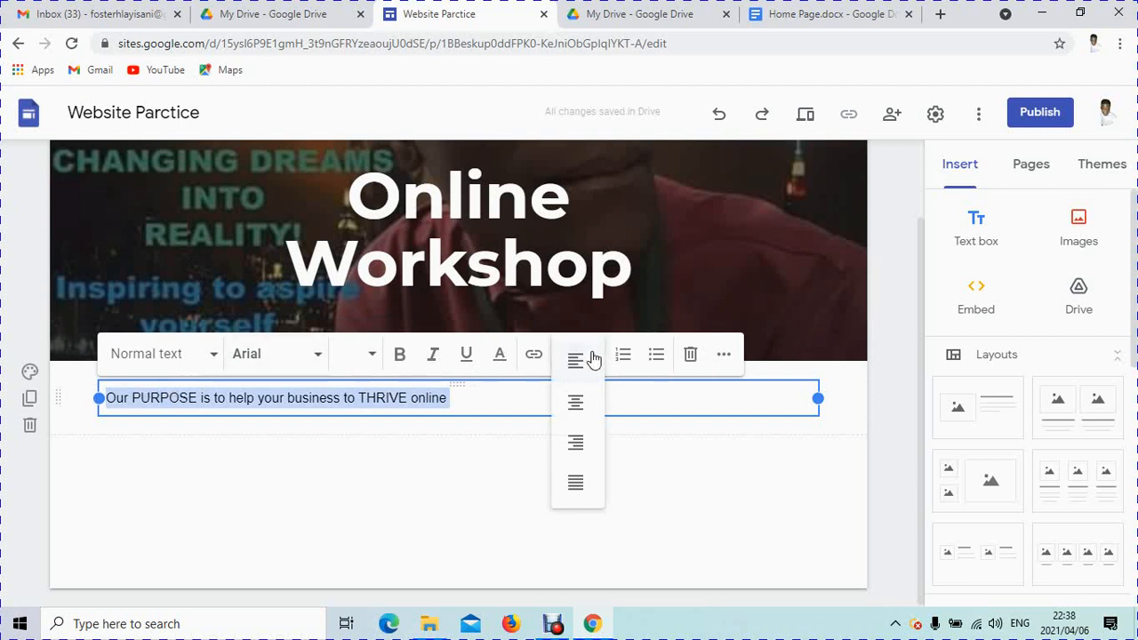
click(575, 403)
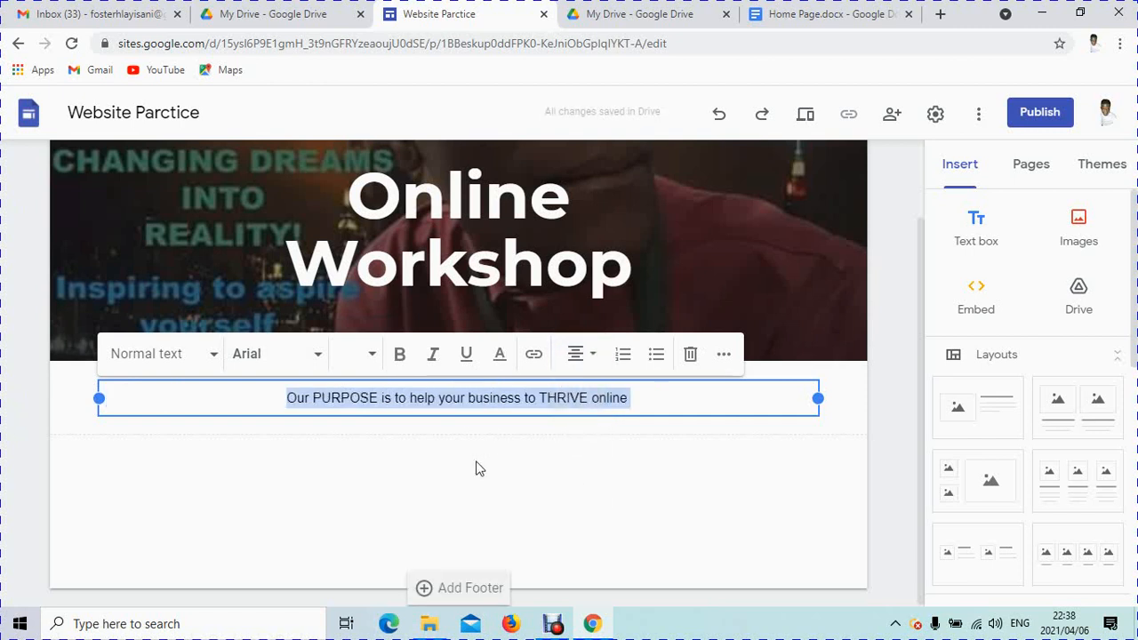
Step: Make the PURPOSE line blue in the Bitter Bold font
click(501, 356)
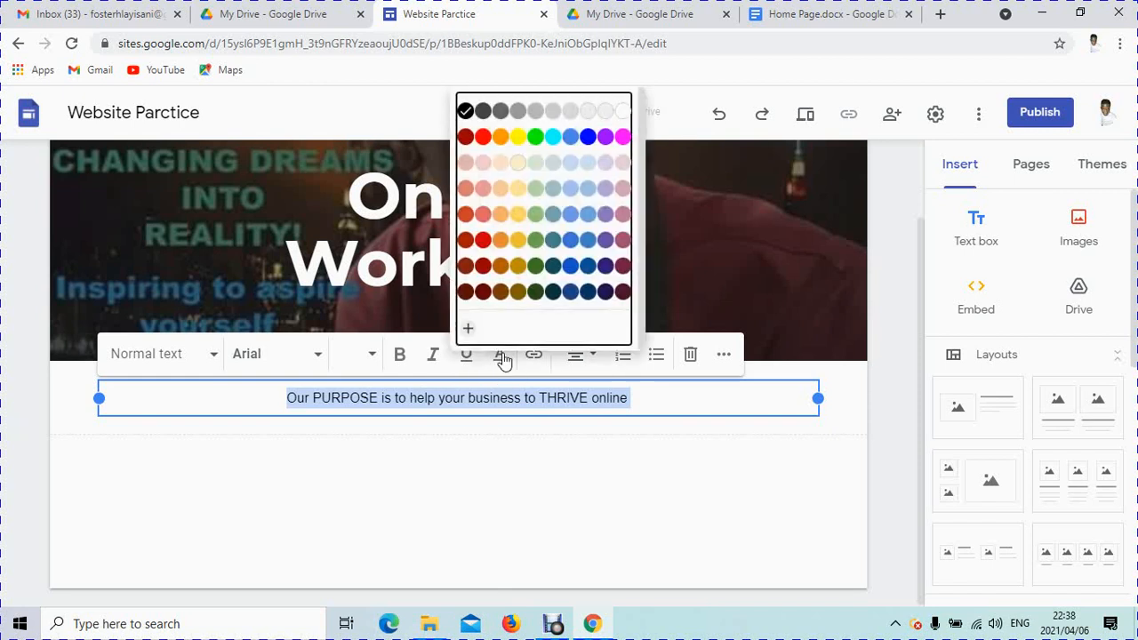
click(589, 138)
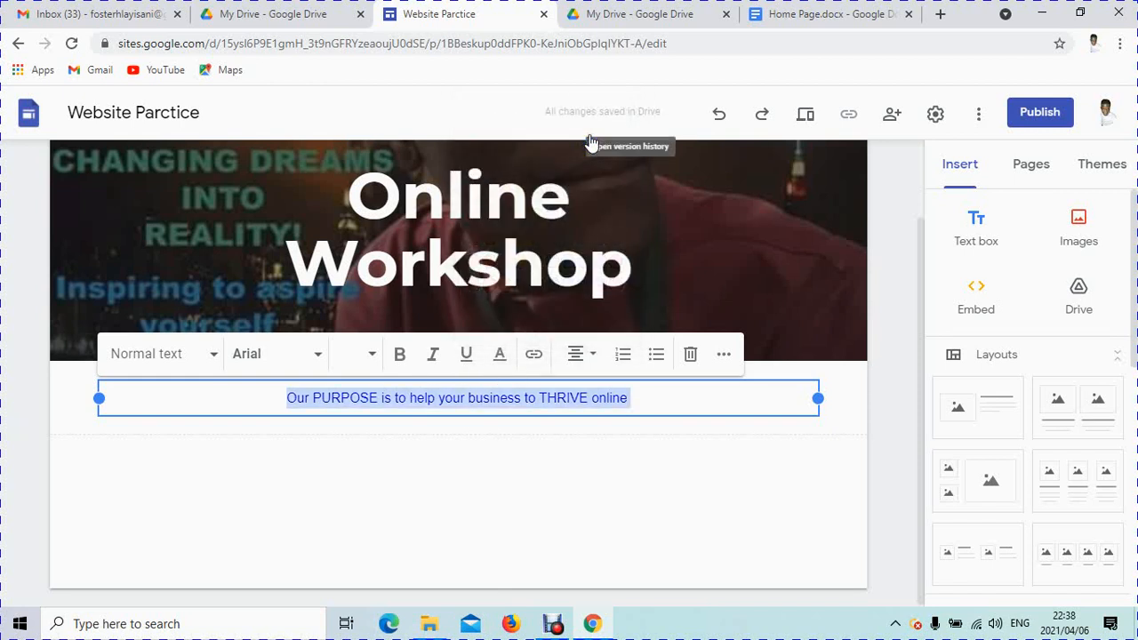
click(321, 356)
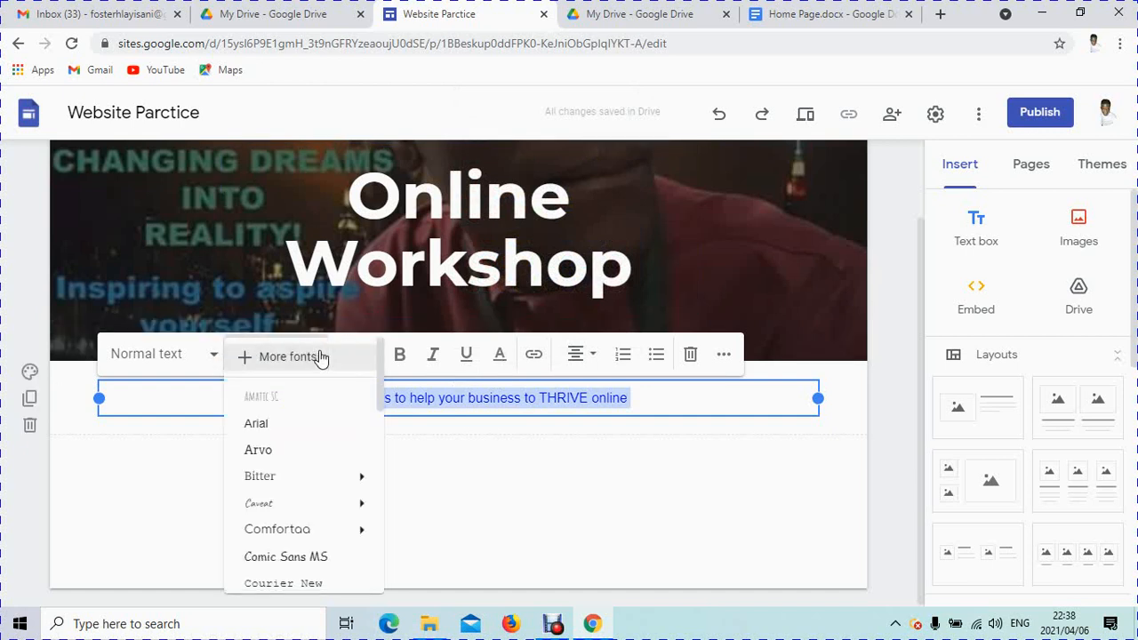
mouse_move(252, 478)
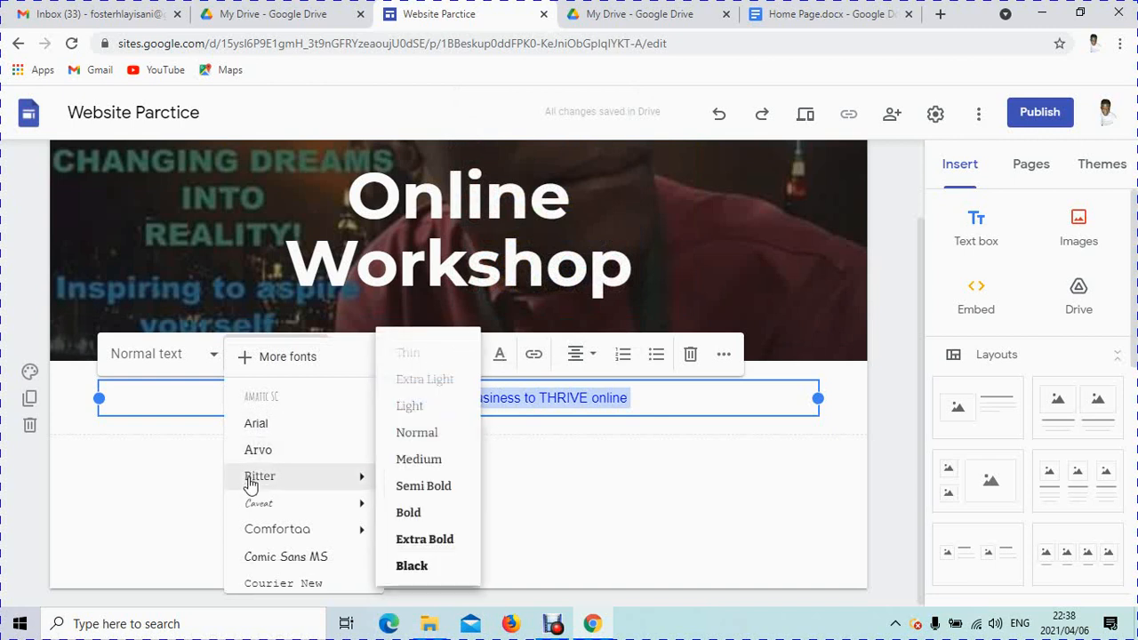
mouse_move(260, 503)
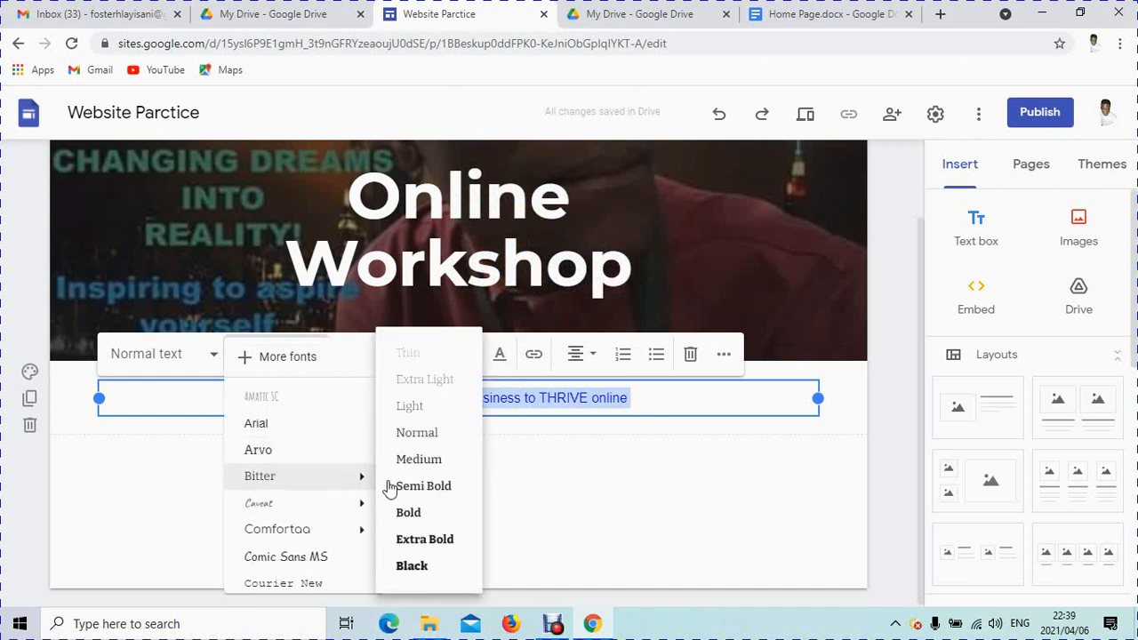
click(410, 515)
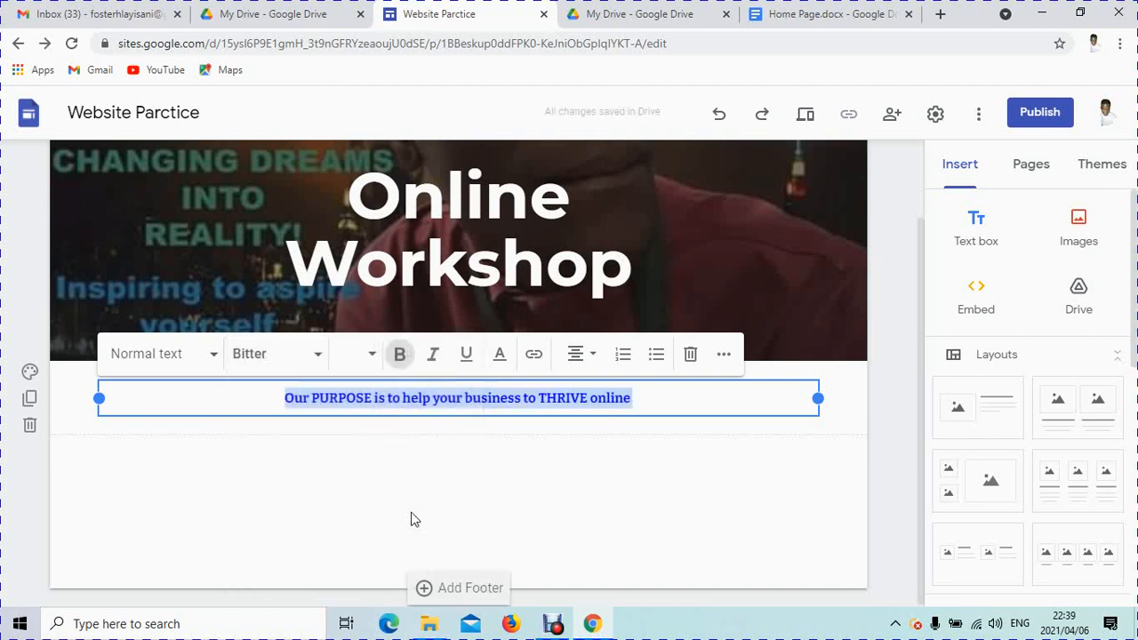
Step: Turn the line into a blue Heading at font size 14
click(210, 364)
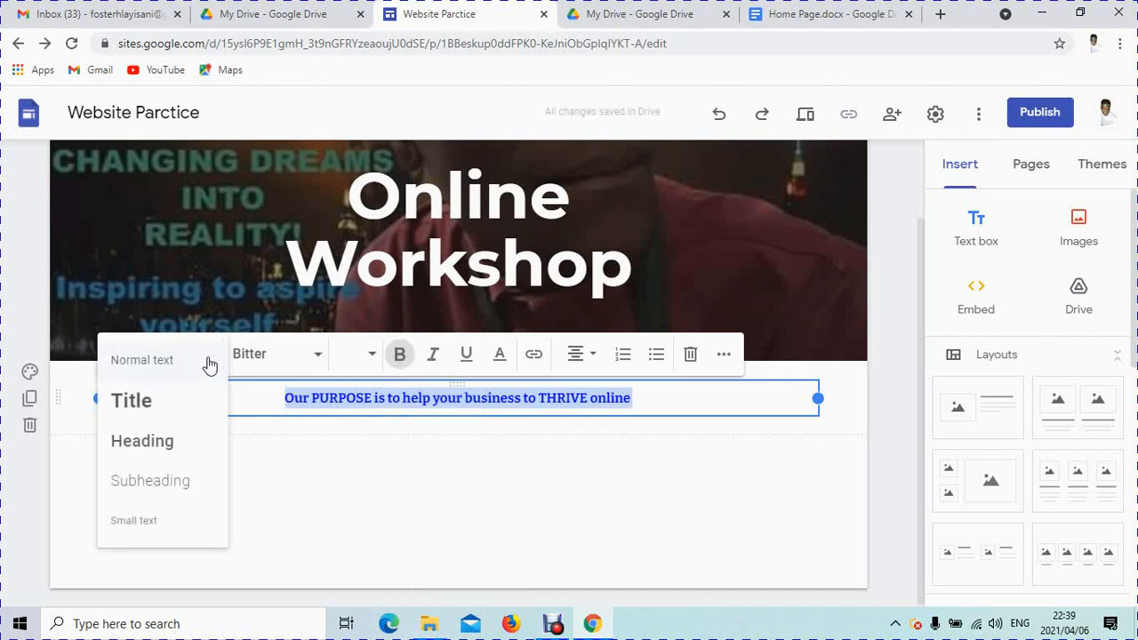
click(129, 445)
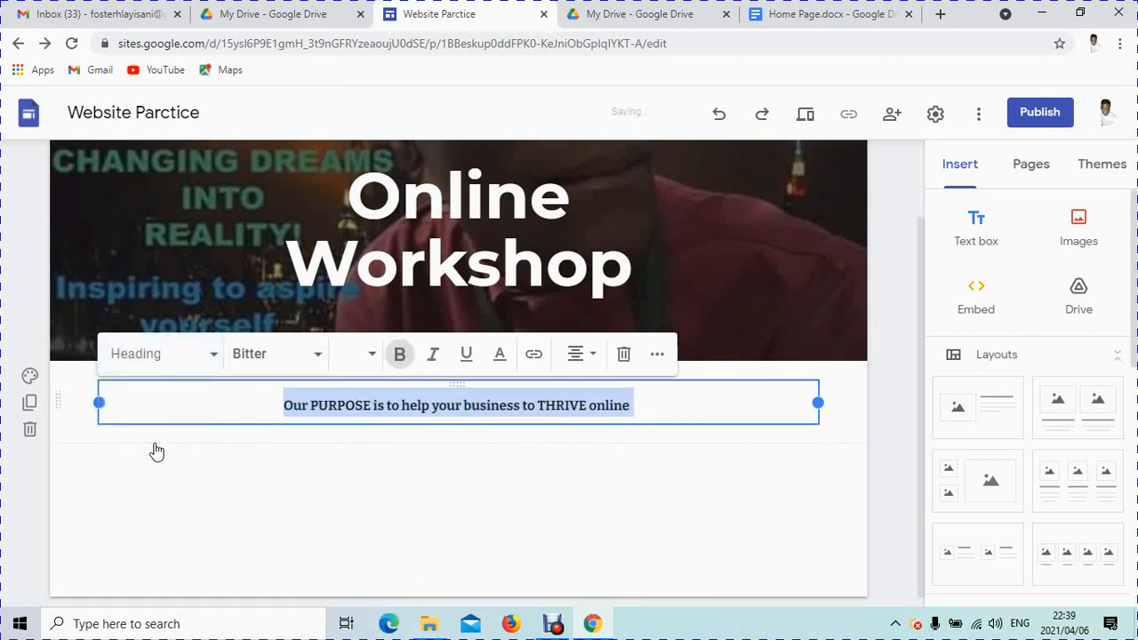
click(499, 354)
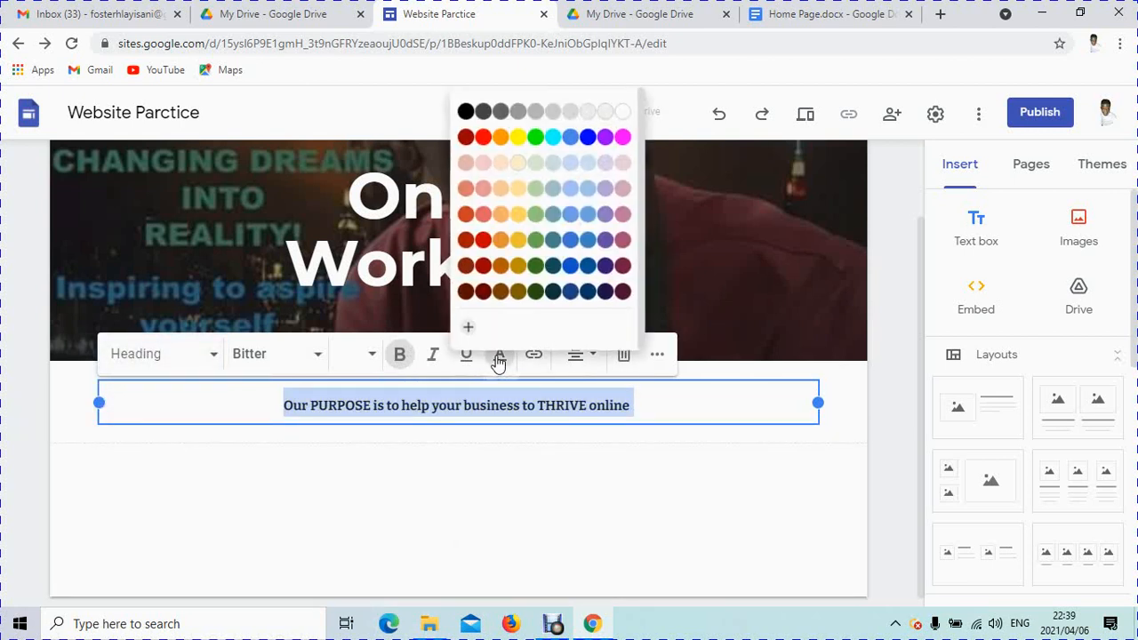
click(589, 137)
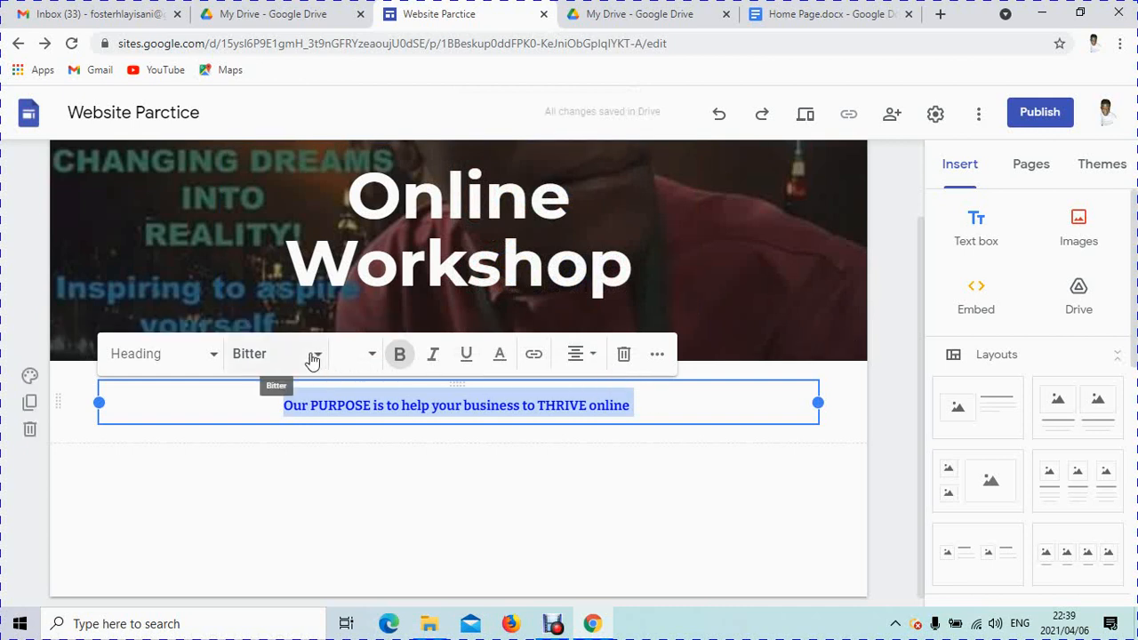
click(373, 356)
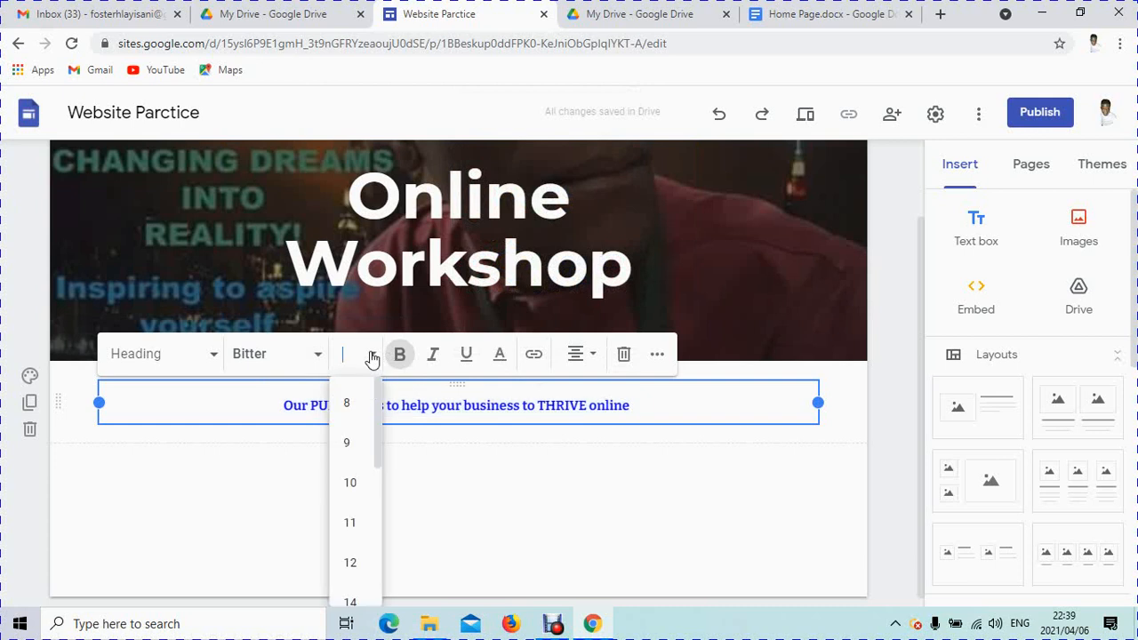
click(350, 522)
click(373, 355)
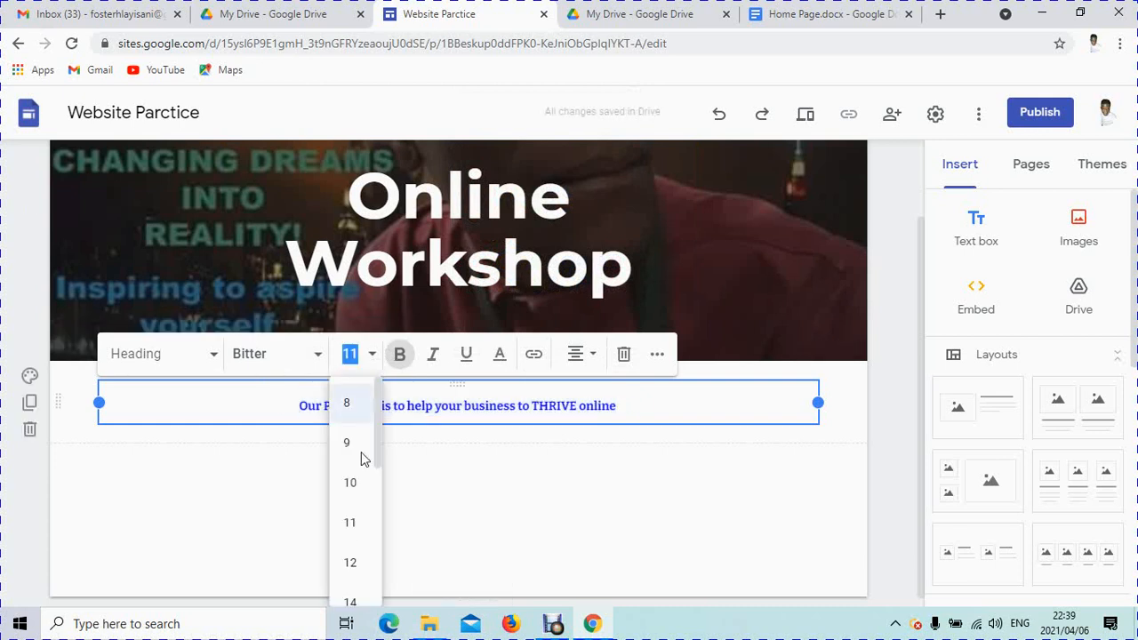
click(351, 604)
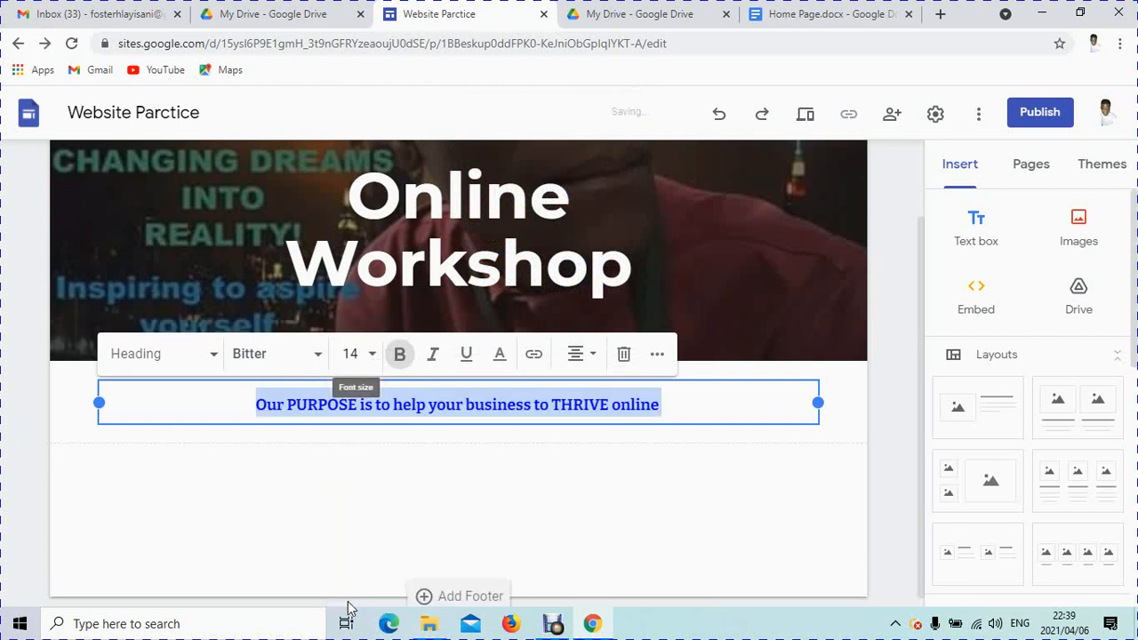
Step: Give the PURPOSE section the dark grey Emphasis 2 background
click(713, 408)
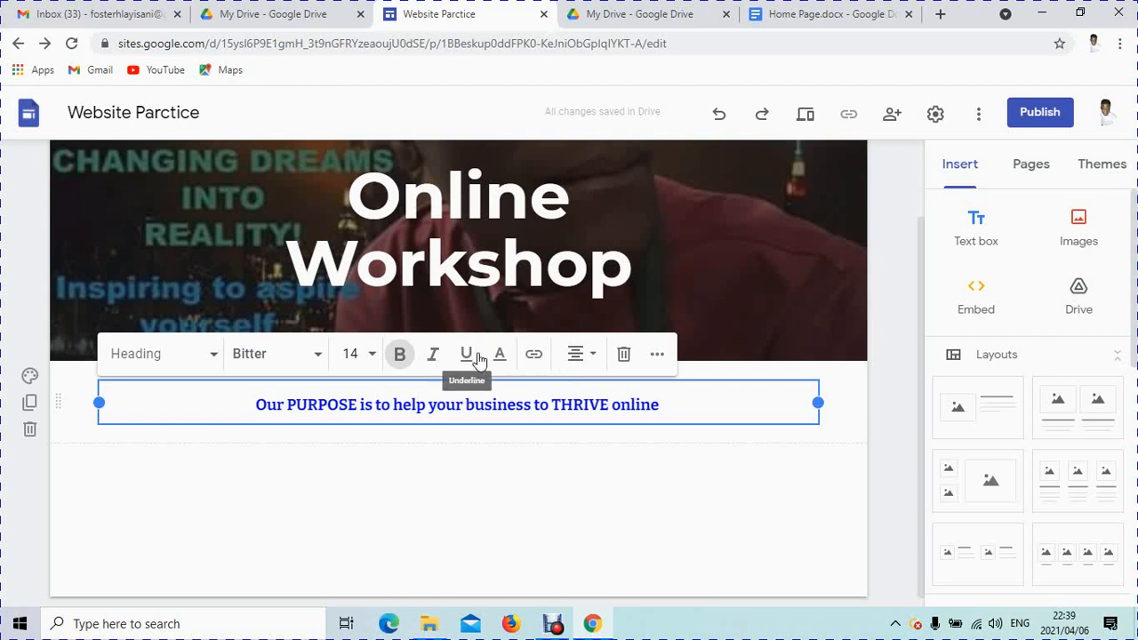
click(30, 377)
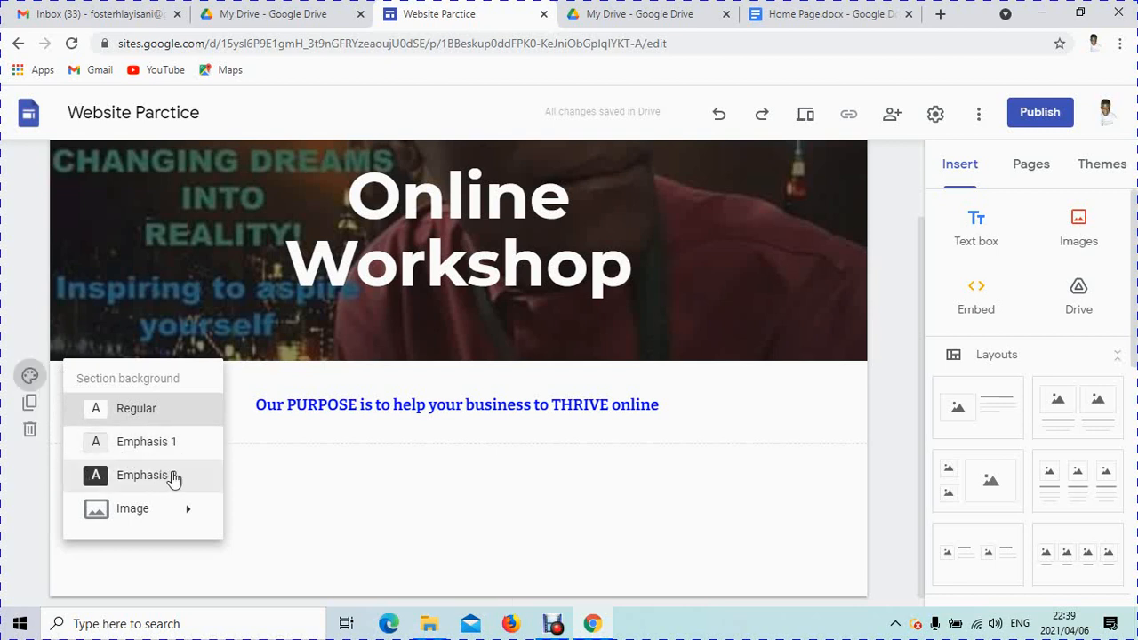
mouse_move(180, 513)
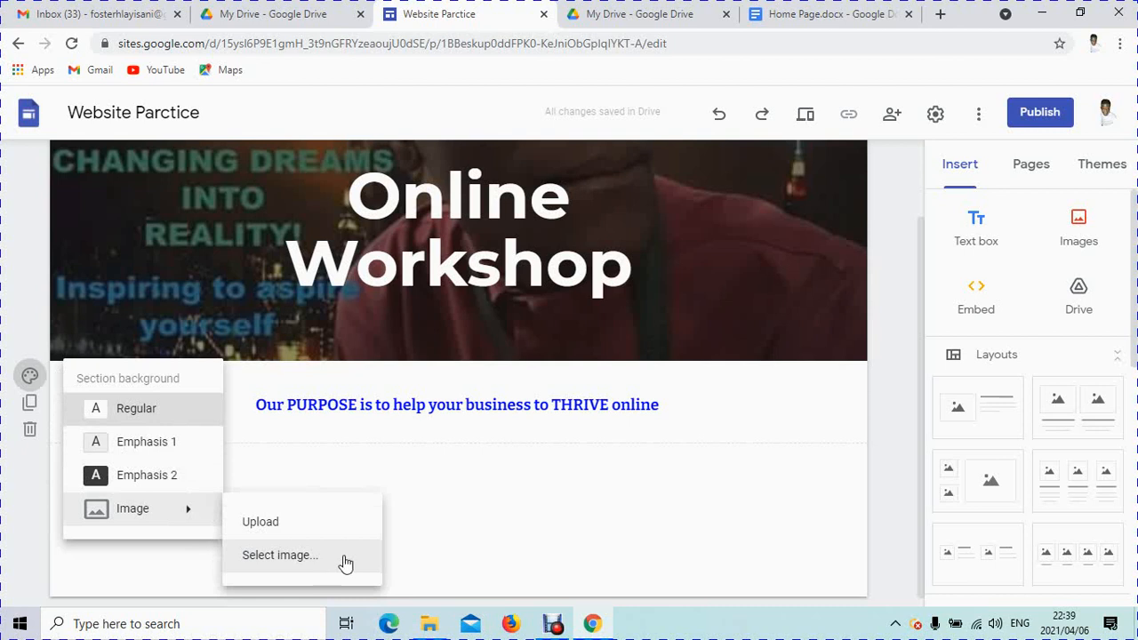
click(149, 444)
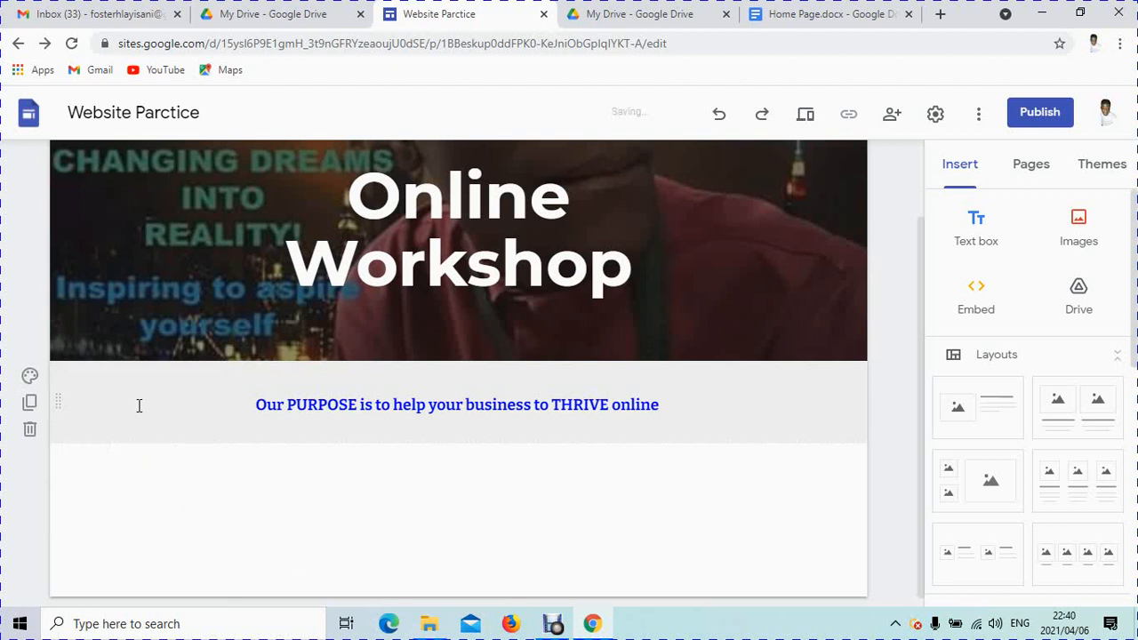
click(29, 375)
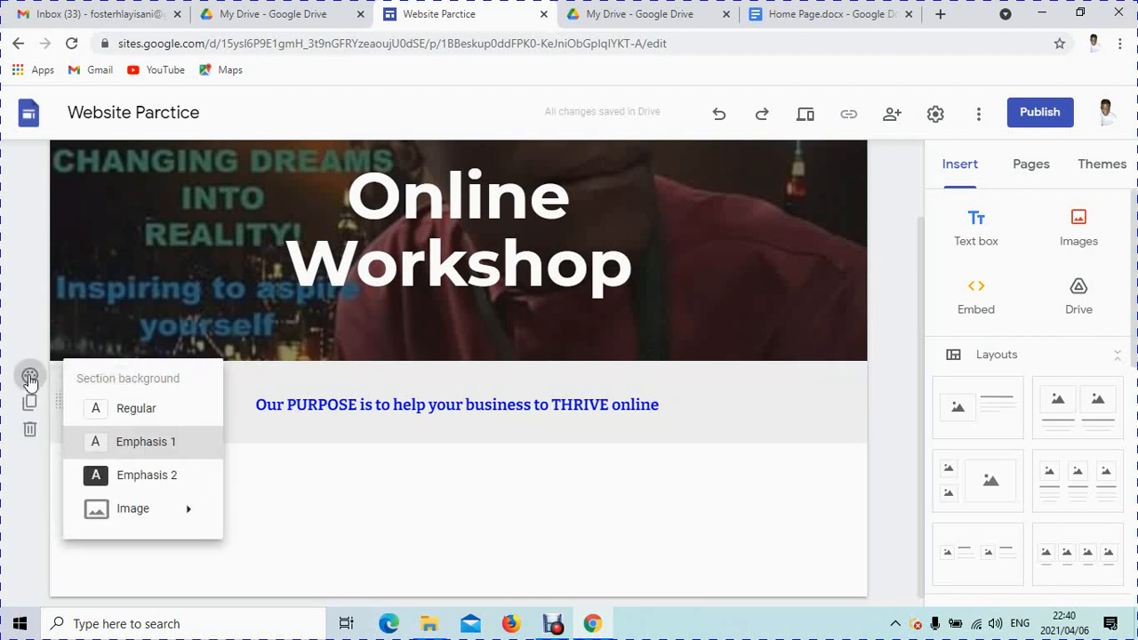
click(144, 483)
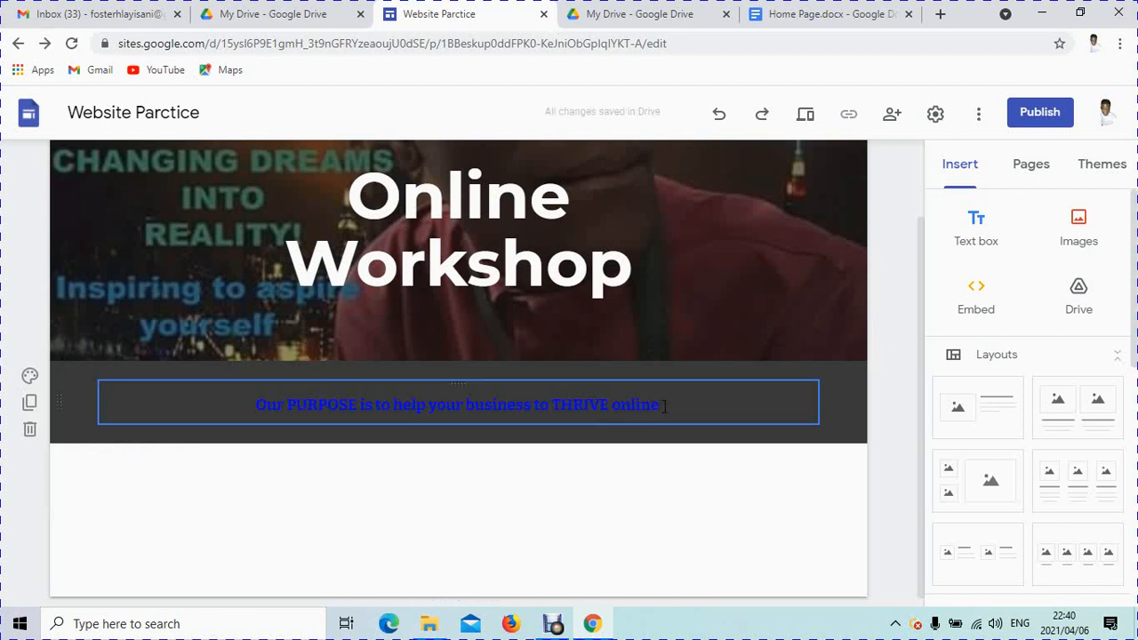
Step: Change the heading text colour to white
click(723, 406)
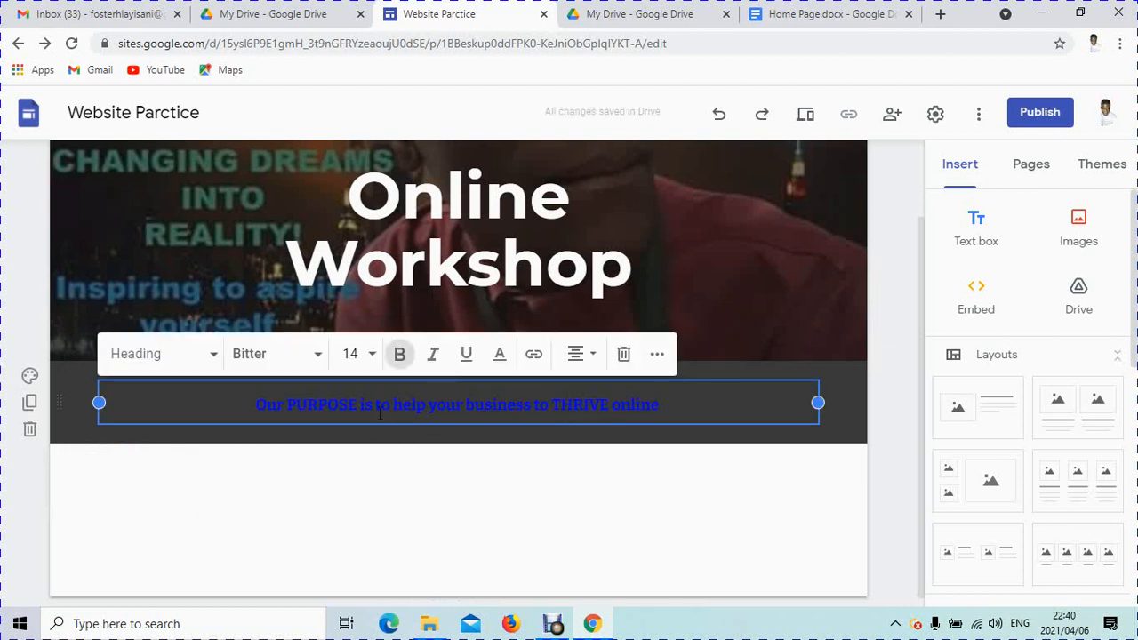
drag(677, 405, 134, 405)
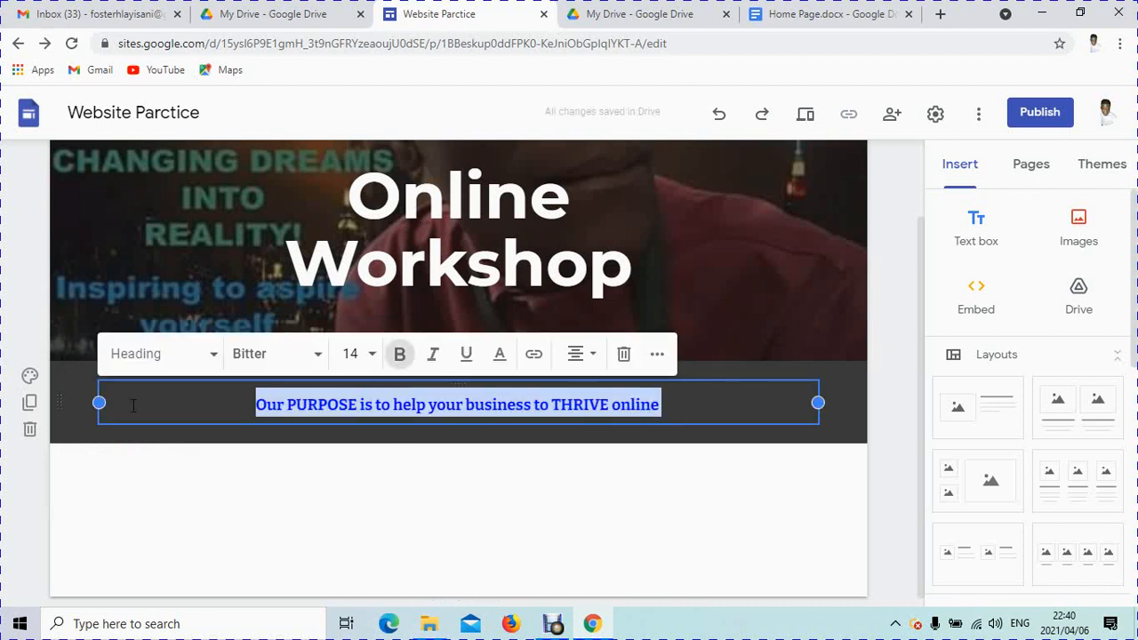
click(500, 354)
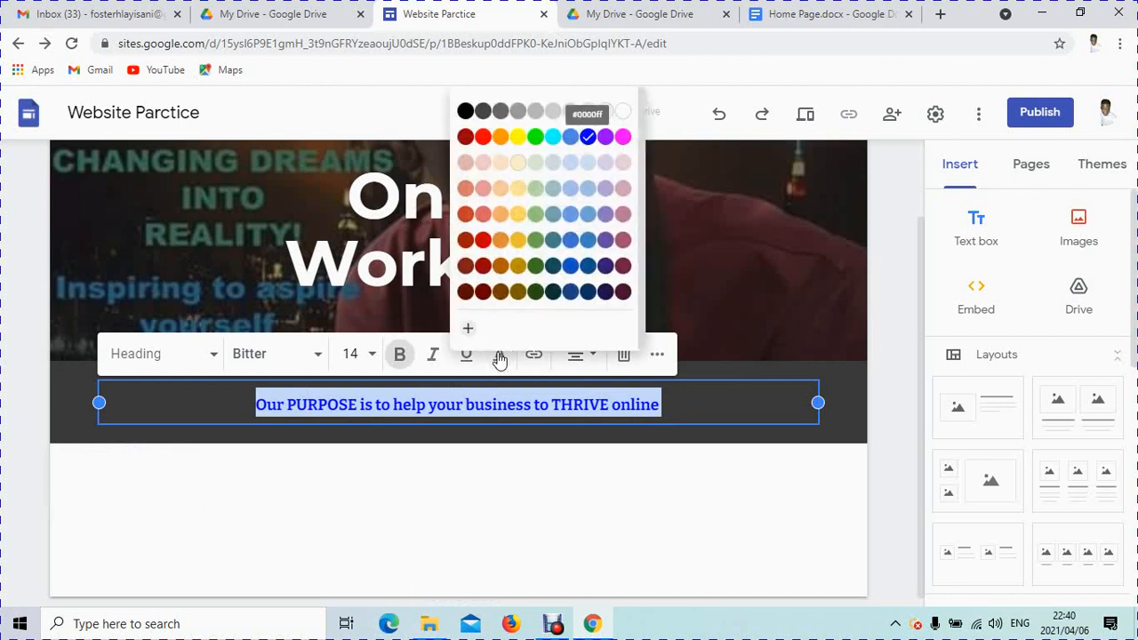
click(623, 111)
click(699, 401)
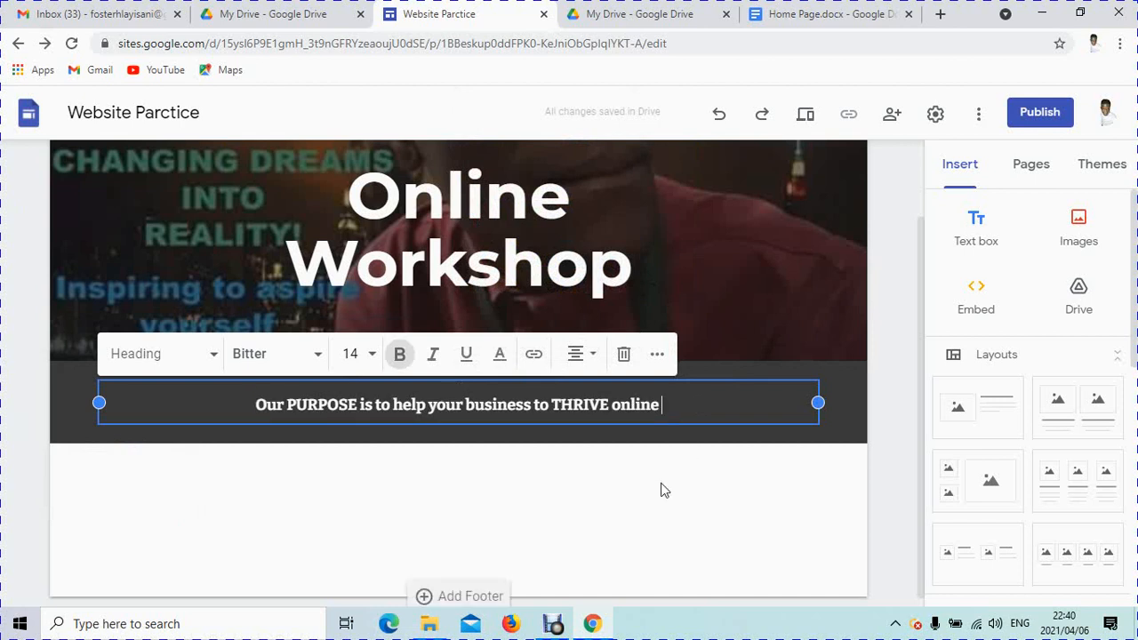
click(663, 490)
scroll(436, 480, up, 2)
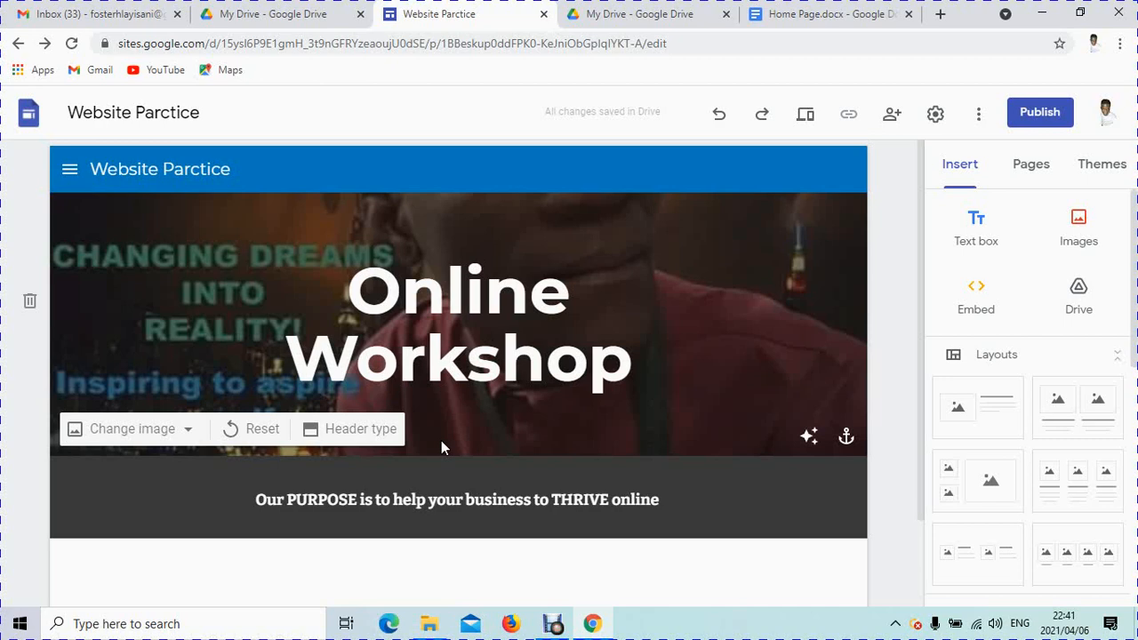
click(553, 625)
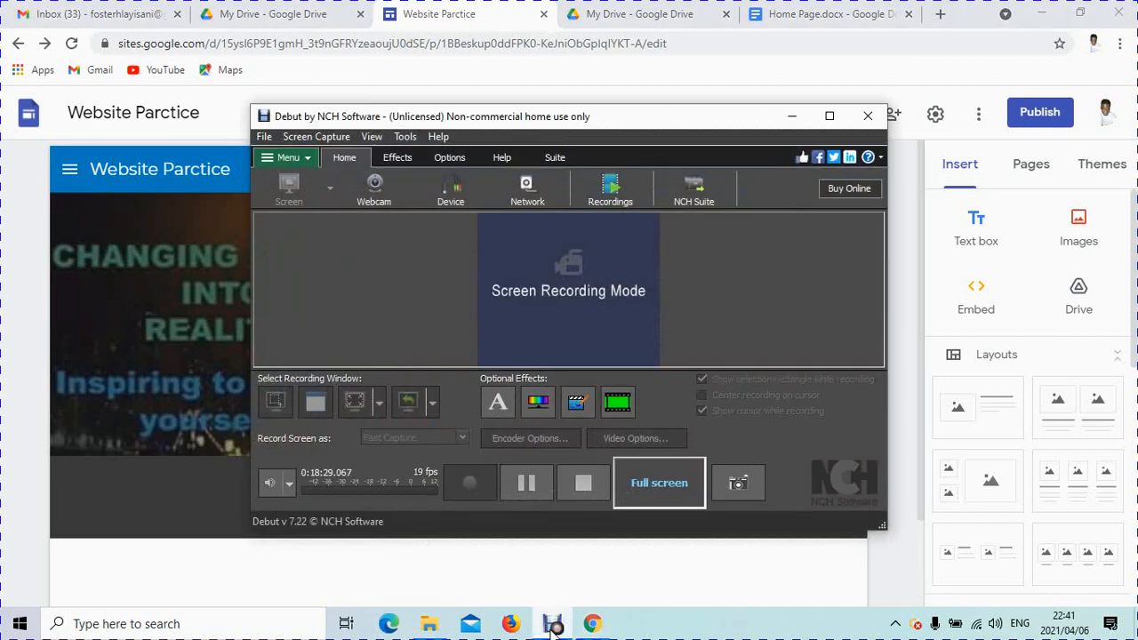